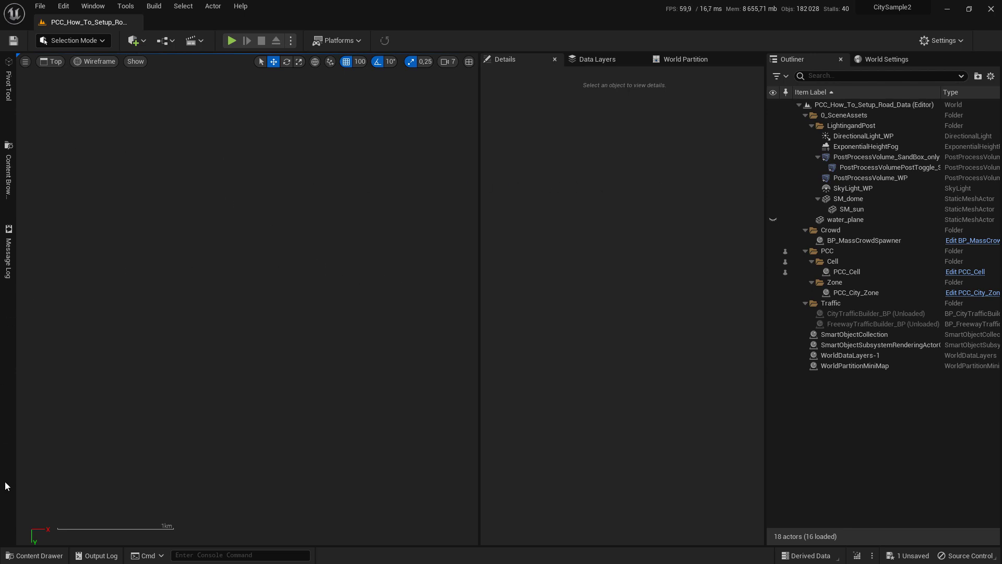
# Create a data asset of class PCC_Road_CD in the Road_Data folder of MyCityData.
pyautogui.click(25, 554)
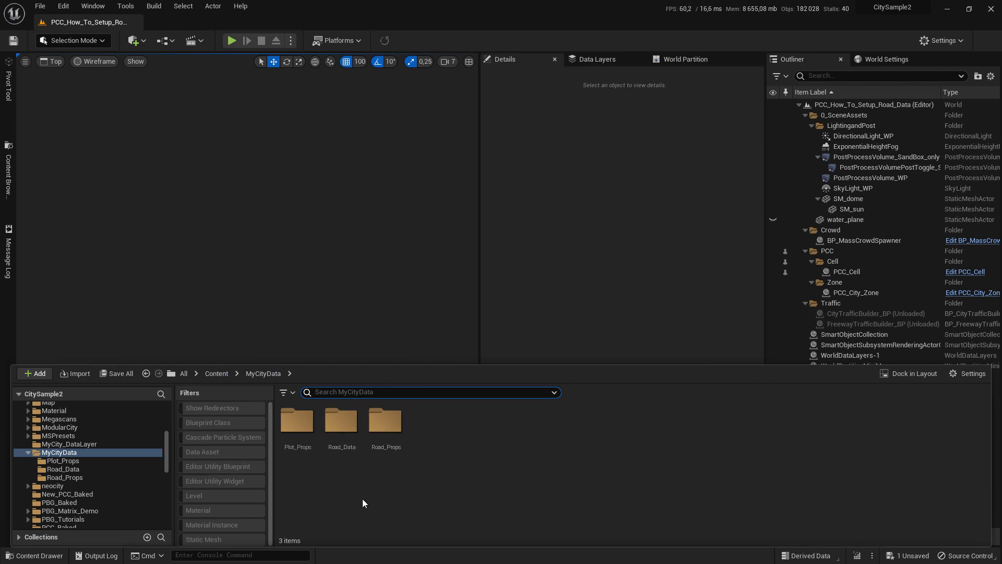
pyautogui.doubleClick(345, 455)
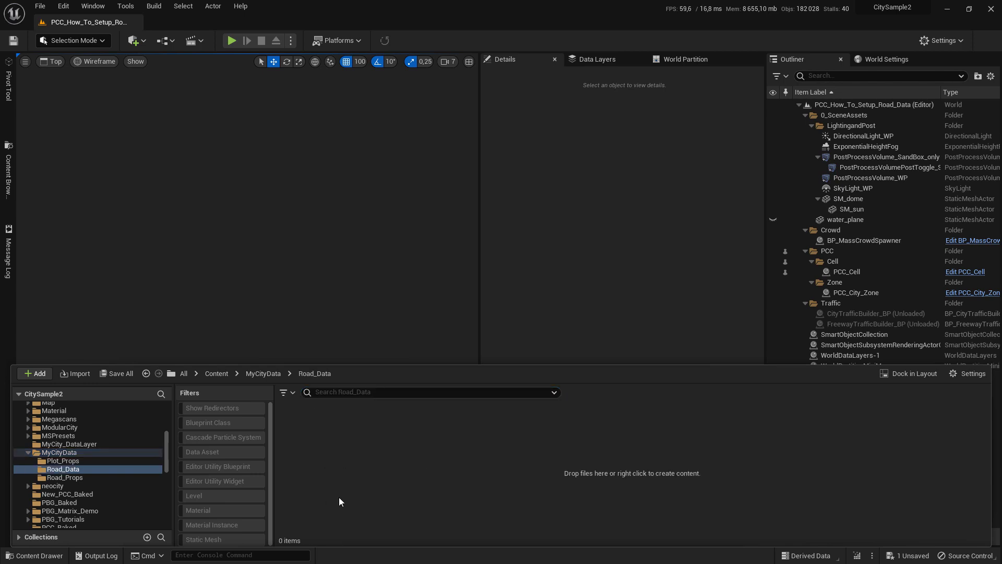
pyautogui.rightClick(353, 442)
pyautogui.moveTo(431, 353)
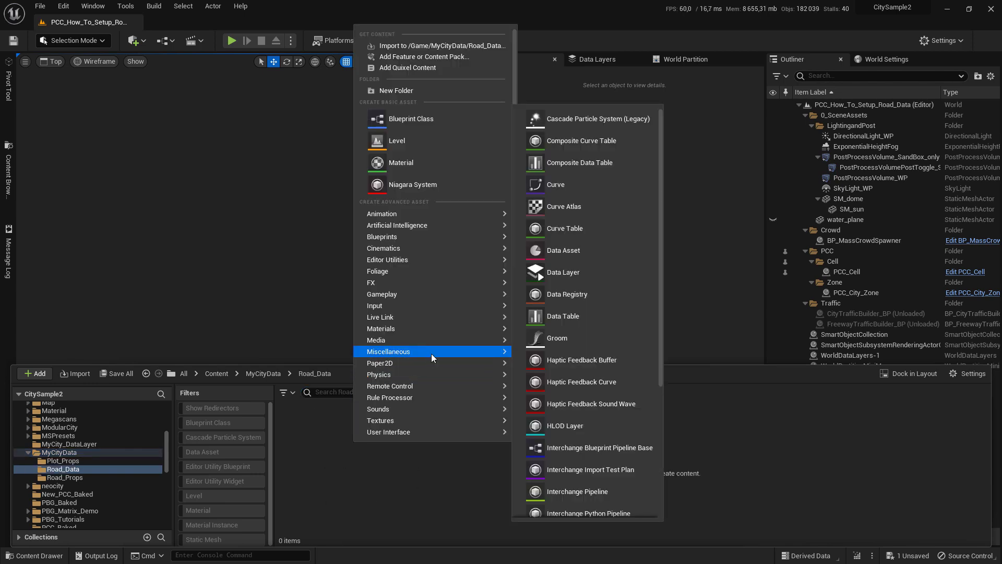
pyautogui.click(595, 249)
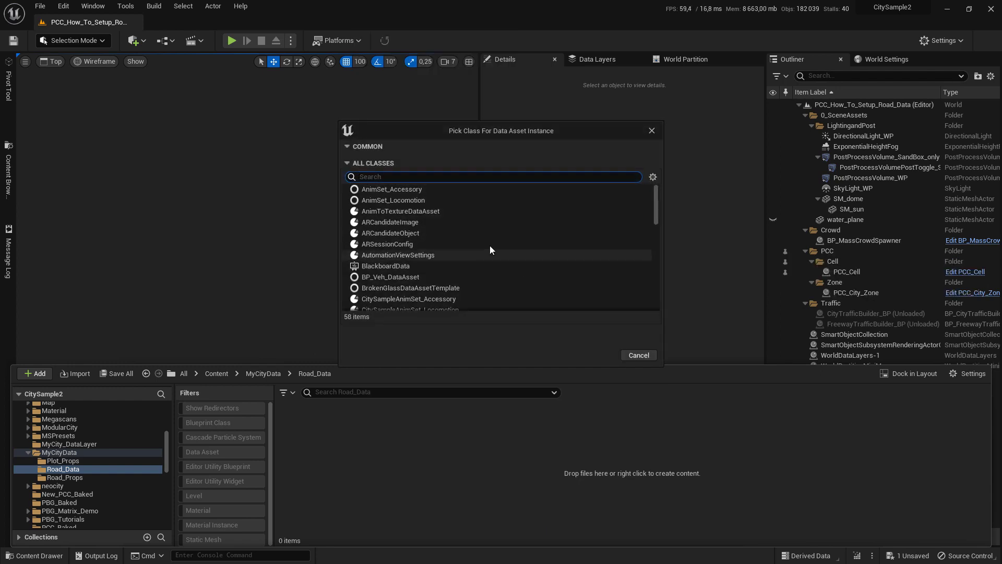
pyautogui.write('pcc_cr')
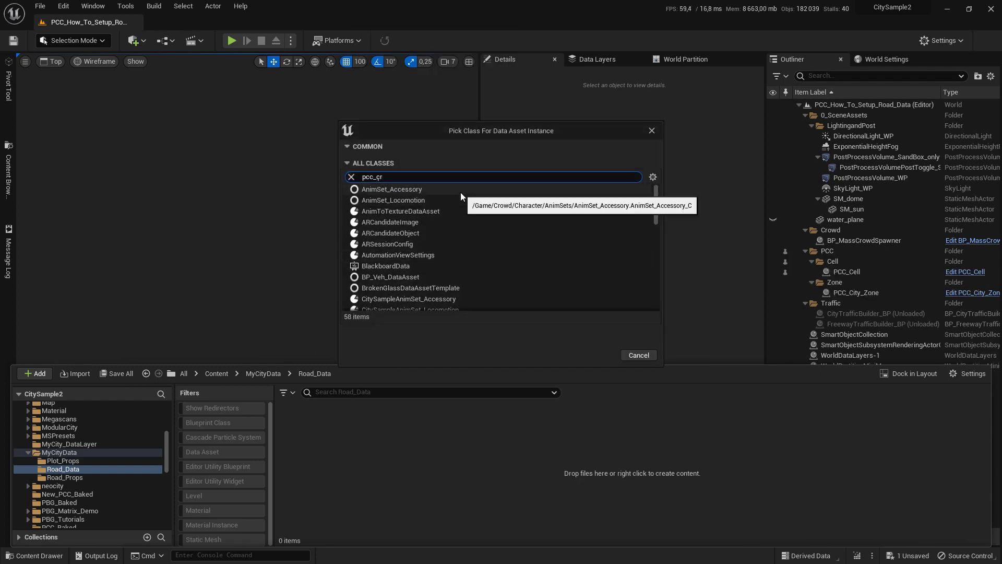
pyautogui.press('BackSpace')
pyautogui.press('BackSpace')
pyautogui.write('road')
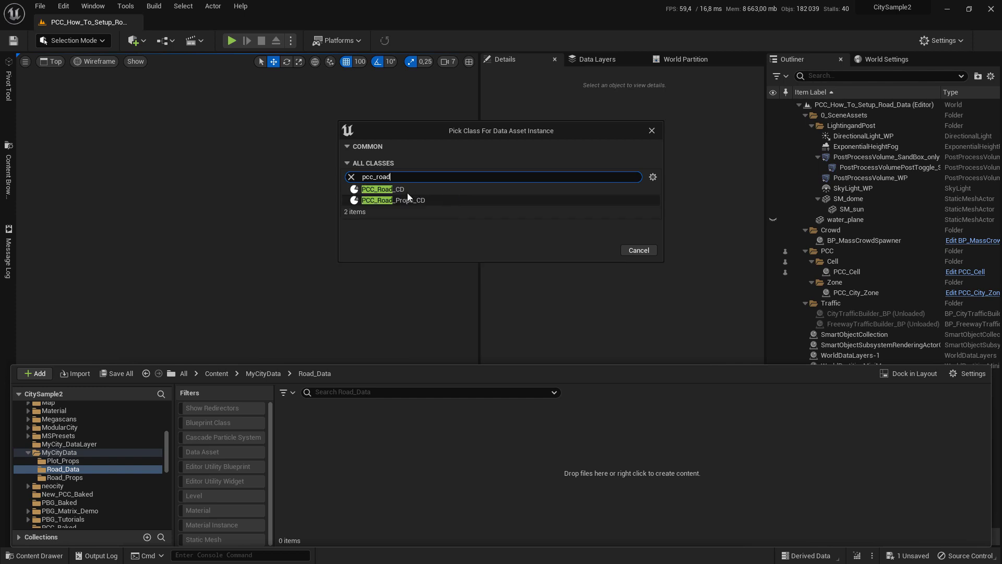
pyautogui.click(441, 190)
pyautogui.click(601, 250)
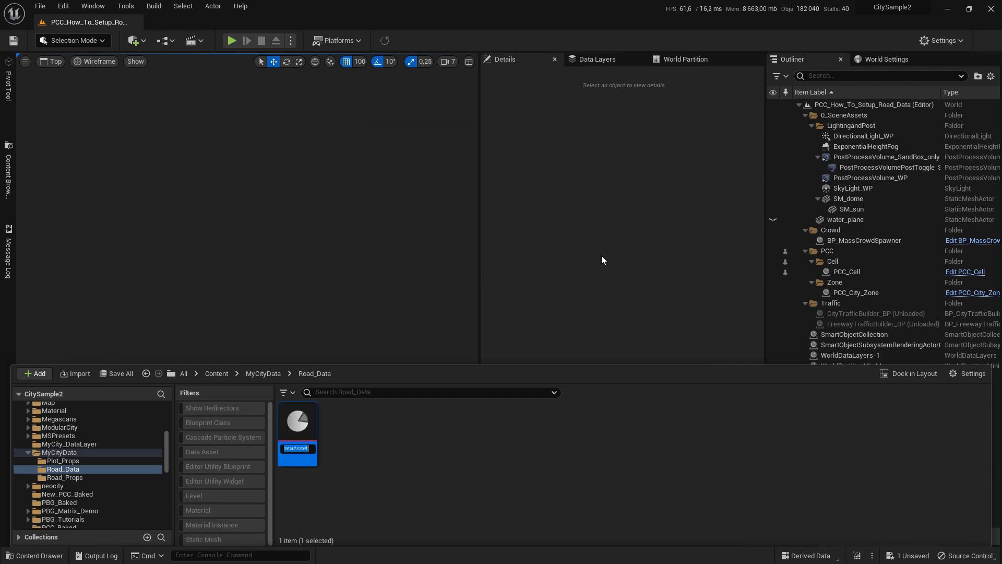
# Name the new data asset My_Road_Data.
pyautogui.write('M')
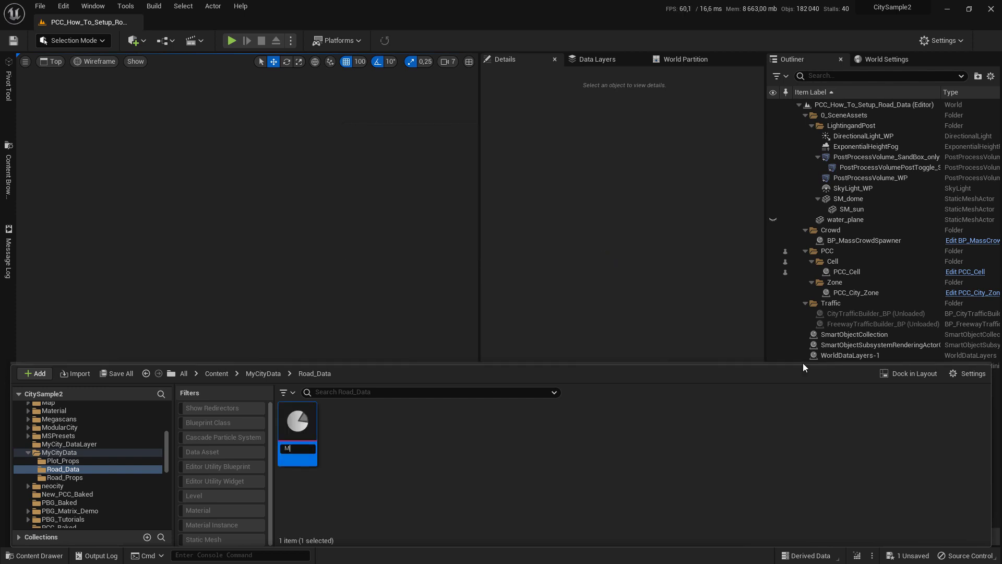
pyautogui.write('y_Road_Data')
pyautogui.press('Return')
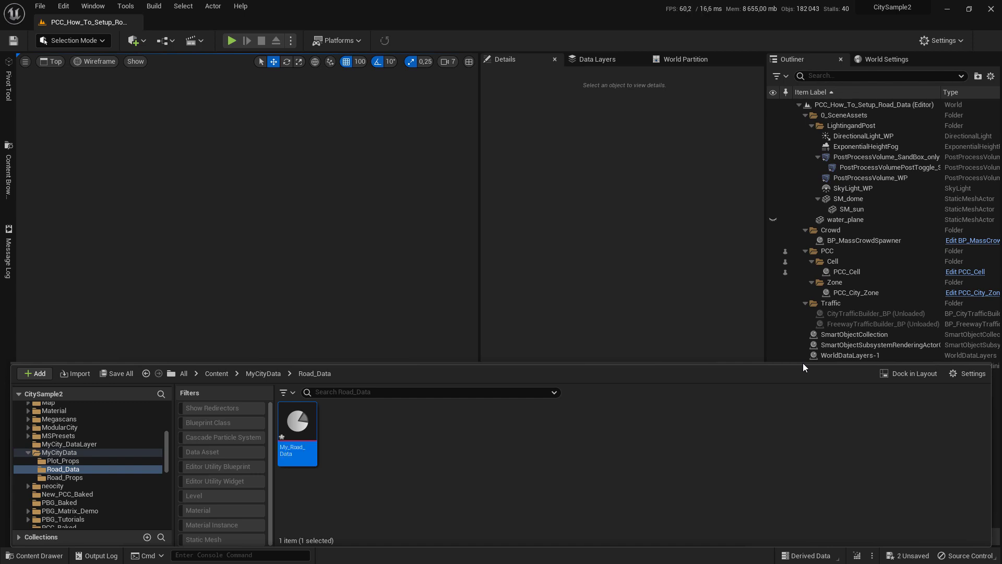
# Open My_Road_Data and show its Intra Cell Road Settings with the individual arrays collapsed.
pyautogui.doubleClick(304, 437)
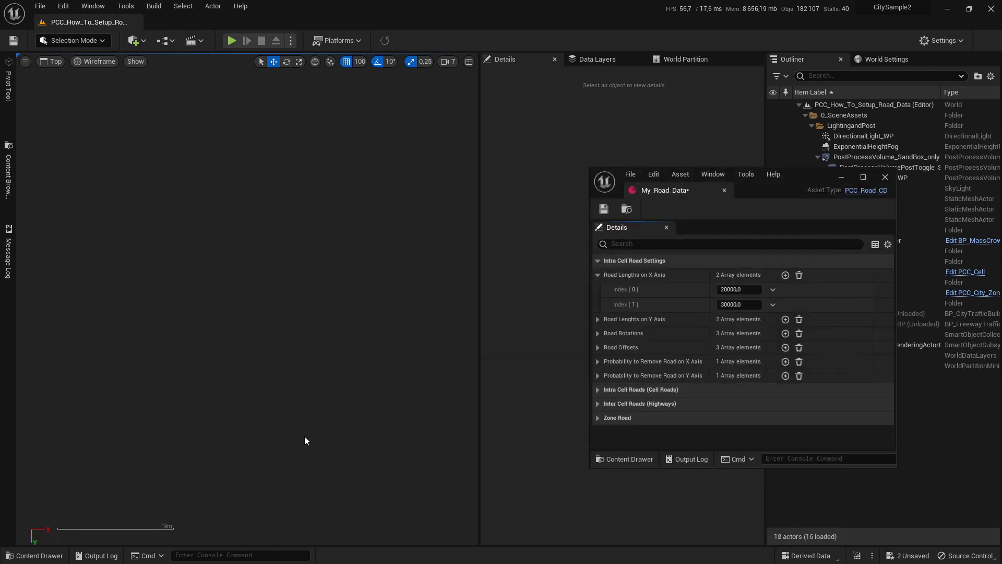
pyautogui.click(603, 260)
pyautogui.moveTo(787, 198); pyautogui.dragTo(742, 137)
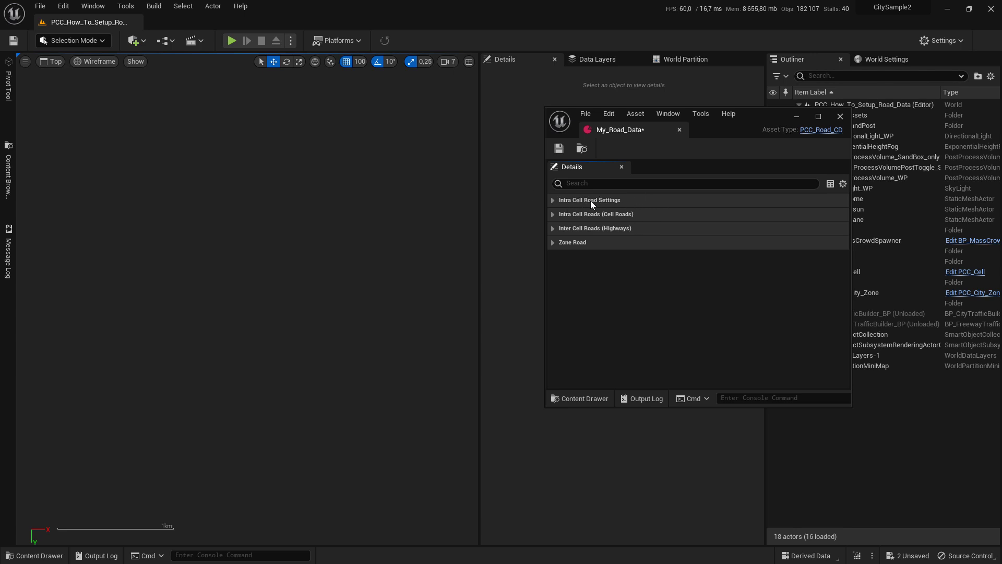
pyautogui.click(590, 200)
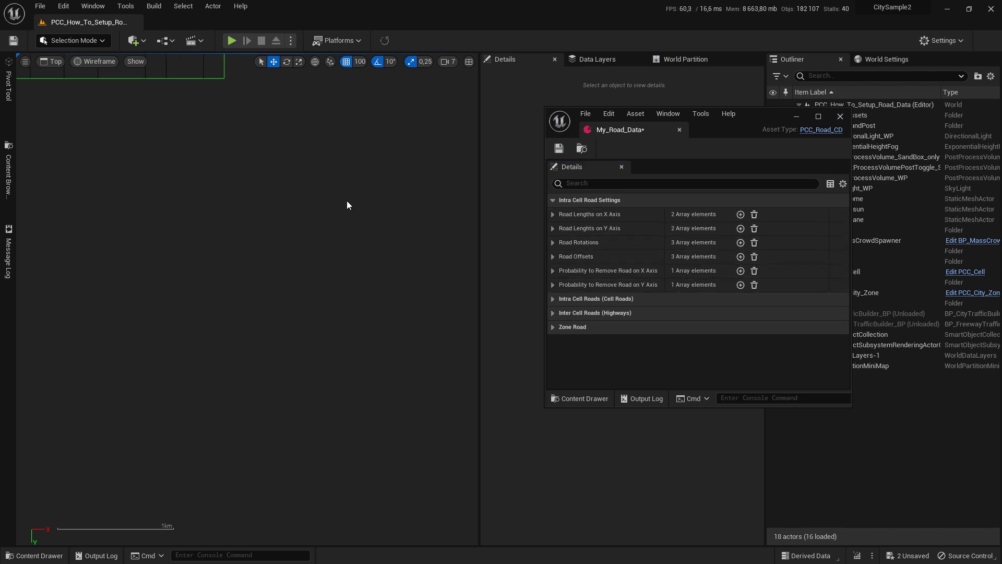
# Select the PCC_Cell road grid in the viewport and move the My_Road_Data window off the cell's details.
pyautogui.moveTo(264, 134); pyautogui.dragTo(330, 283, button='right')
pyautogui.moveTo(236, 123); pyautogui.dragTo(297, 225, button='right')
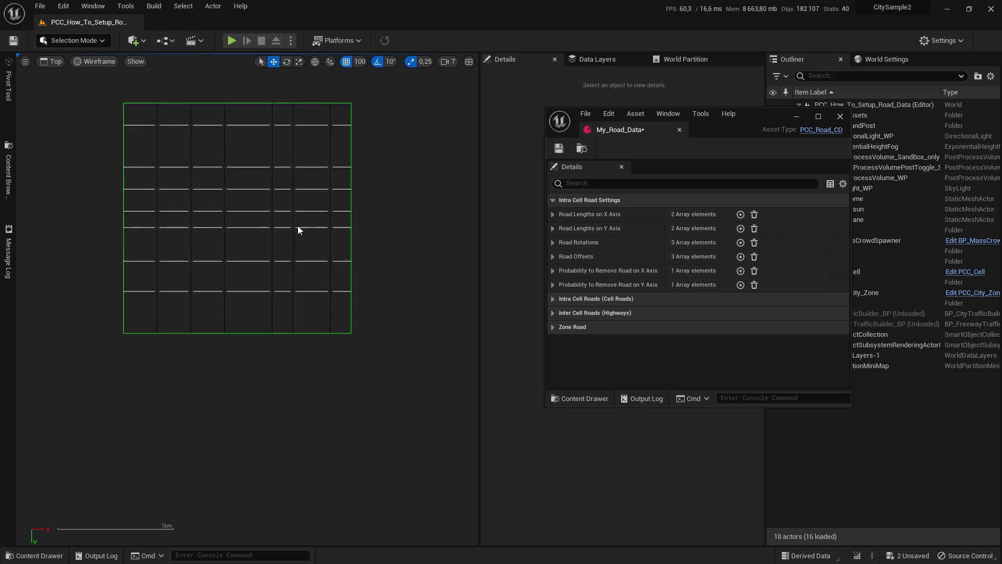
pyautogui.click(295, 189)
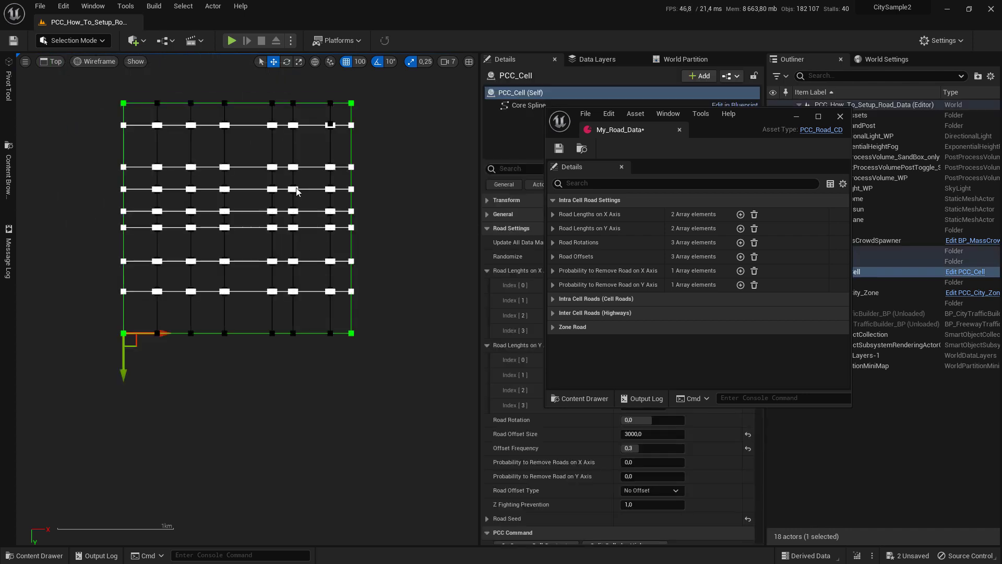
pyautogui.click(728, 114)
pyautogui.click(794, 108)
pyautogui.moveTo(794, 108); pyautogui.dragTo(873, 100)
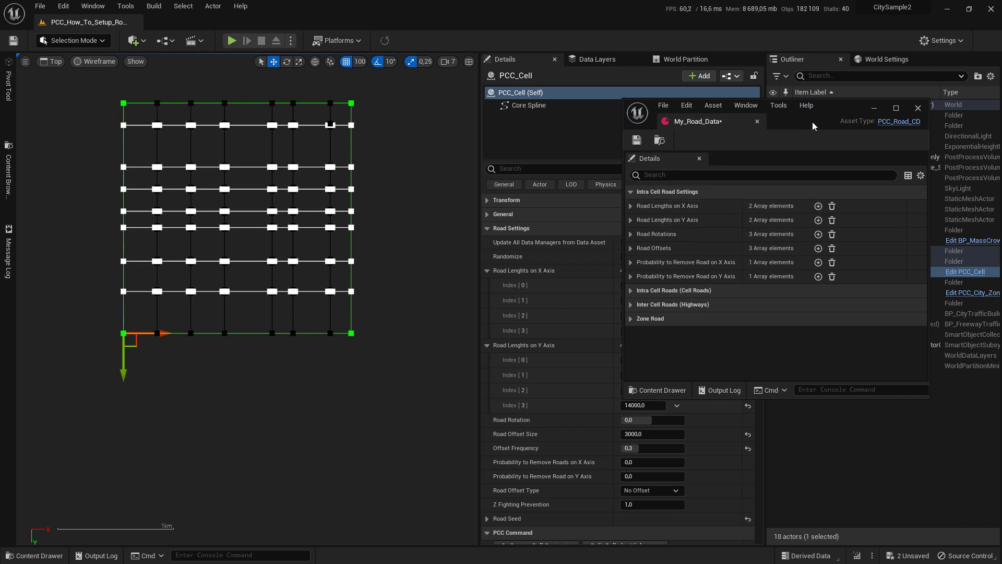
pyautogui.moveTo(812, 121); pyautogui.dragTo(287, 358)
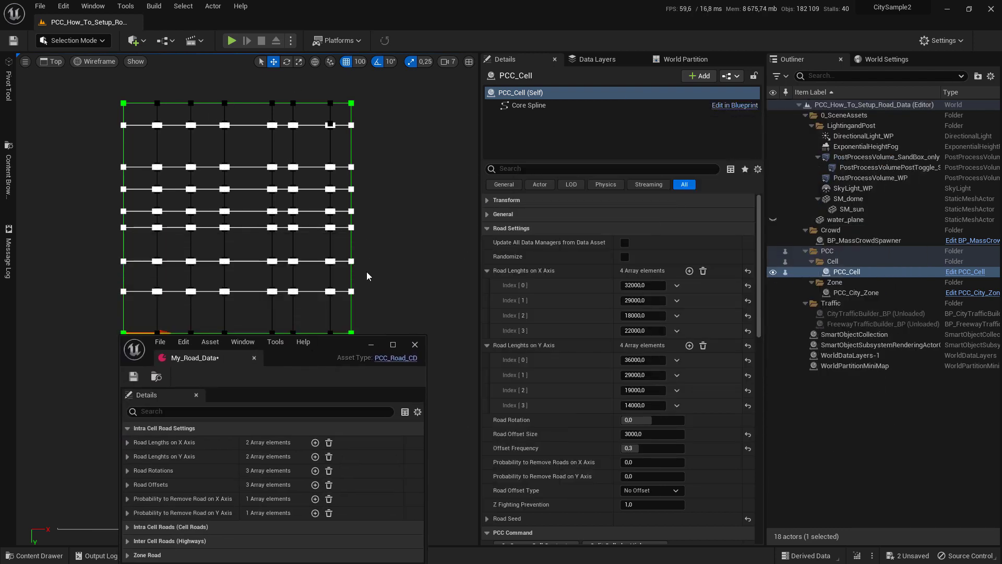
pyautogui.moveTo(366, 272); pyautogui.dragTo(383, 222, button='right')
pyautogui.moveTo(361, 171); pyautogui.dragTo(362, 227, button='right')
pyautogui.scroll(-1, 264, 141)
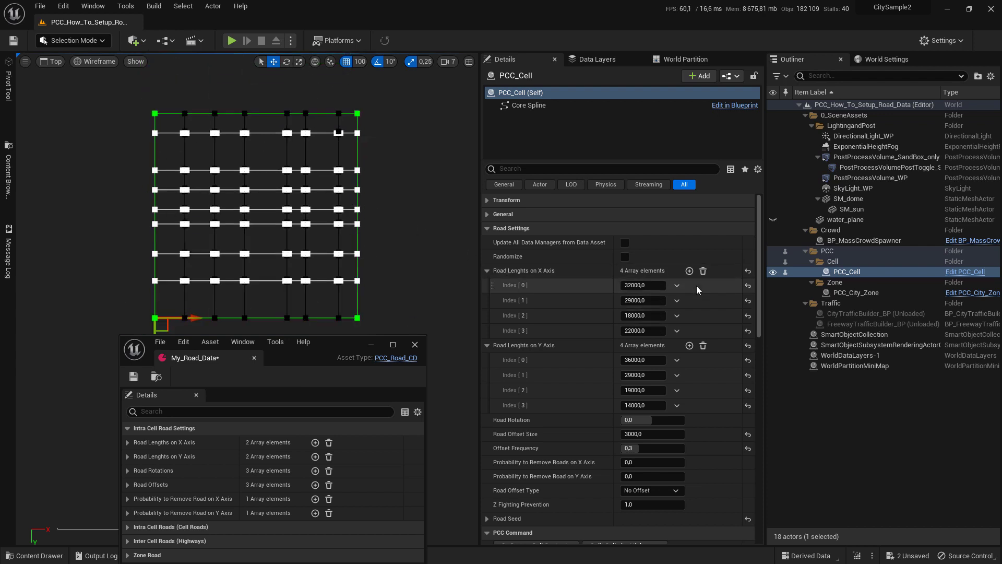
# Clear the PCC_Cell's road lengths on the X axis and set the single remaining entry to 20000.
pyautogui.click(703, 271)
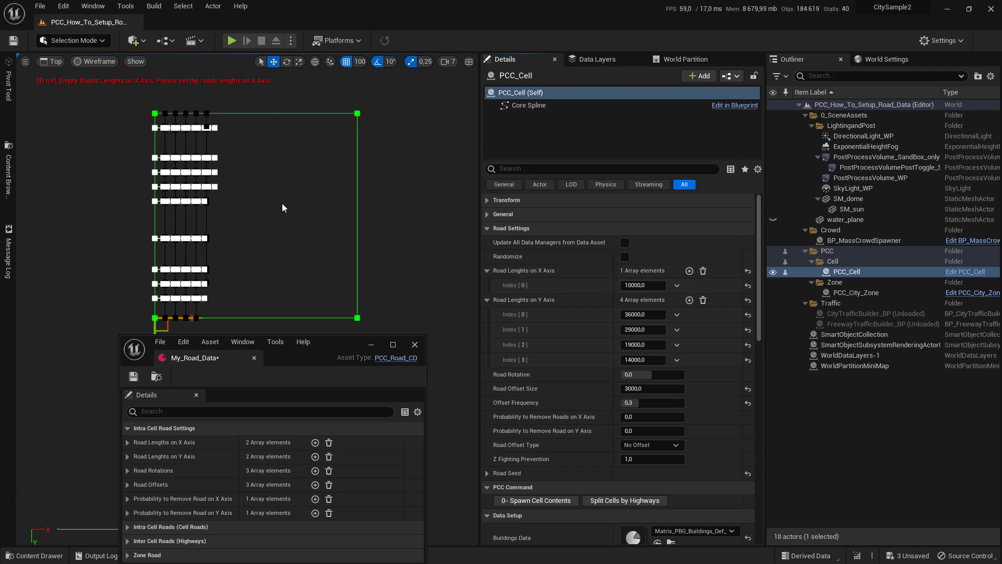
pyautogui.click(281, 202)
pyautogui.click(351, 158)
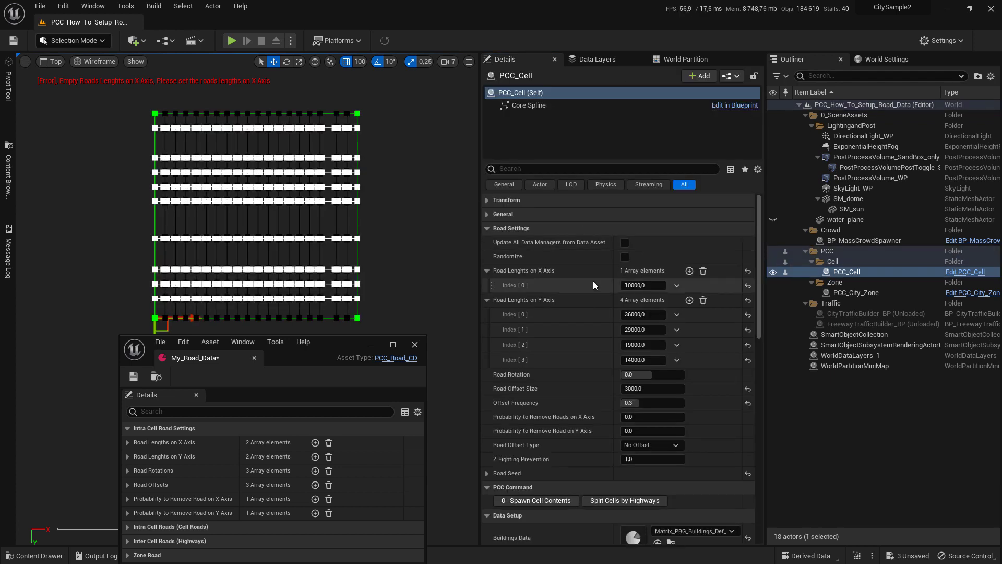
pyautogui.click(642, 285)
pyautogui.write('20000')
pyautogui.press('Return')
pyautogui.scroll(4, 179, 174)
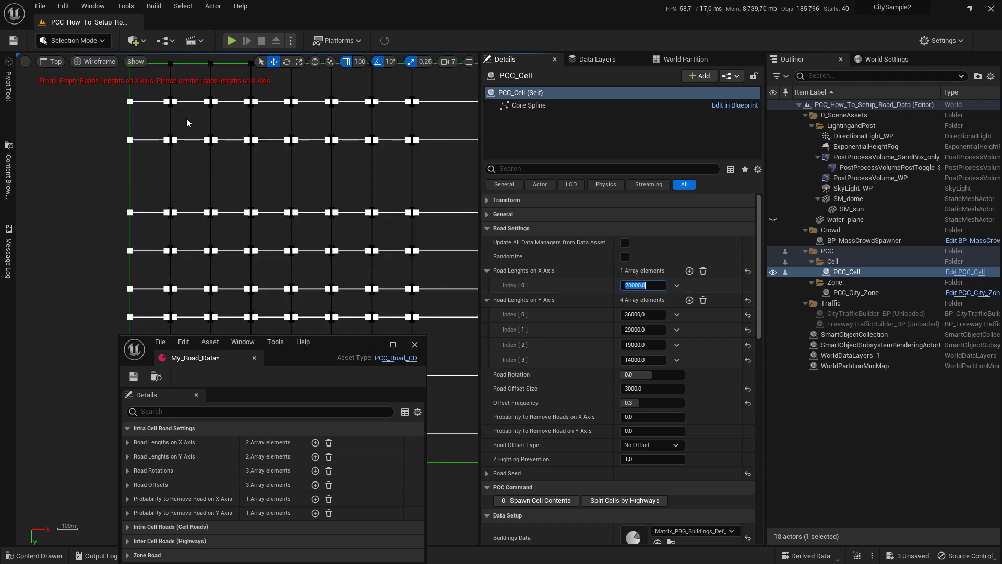
pyautogui.scroll(2, 163, 167)
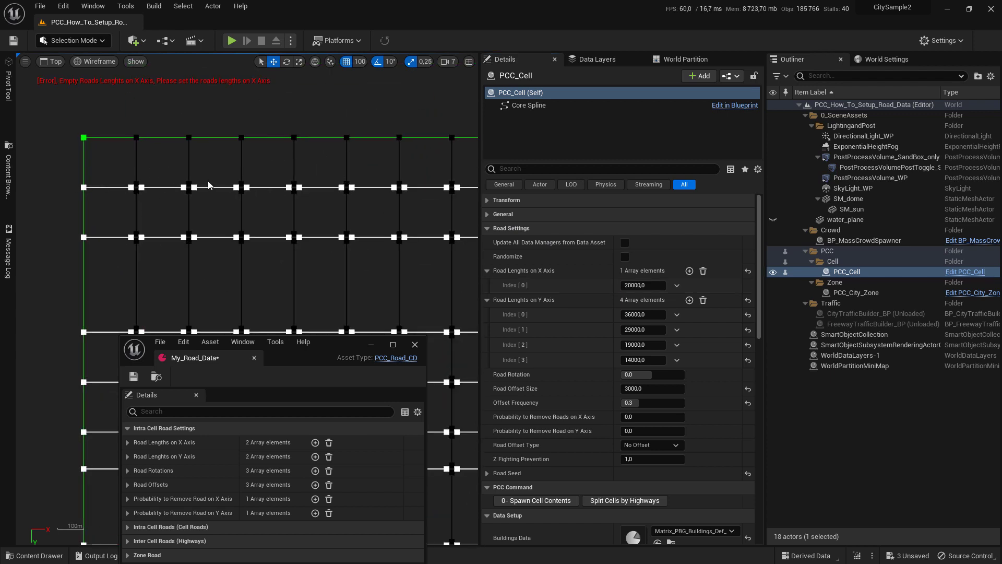
pyautogui.scroll(-3, 213, 184)
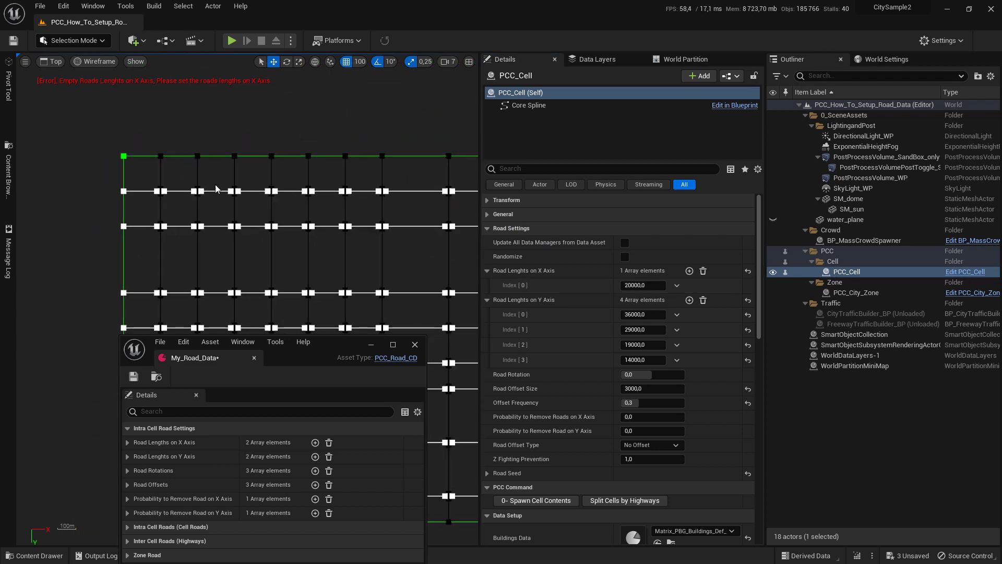
# Add a second road length on the X axis of PCC_Cell with a value of 30000.
pyautogui.click(689, 270)
pyautogui.click(637, 301)
pyautogui.write('30')
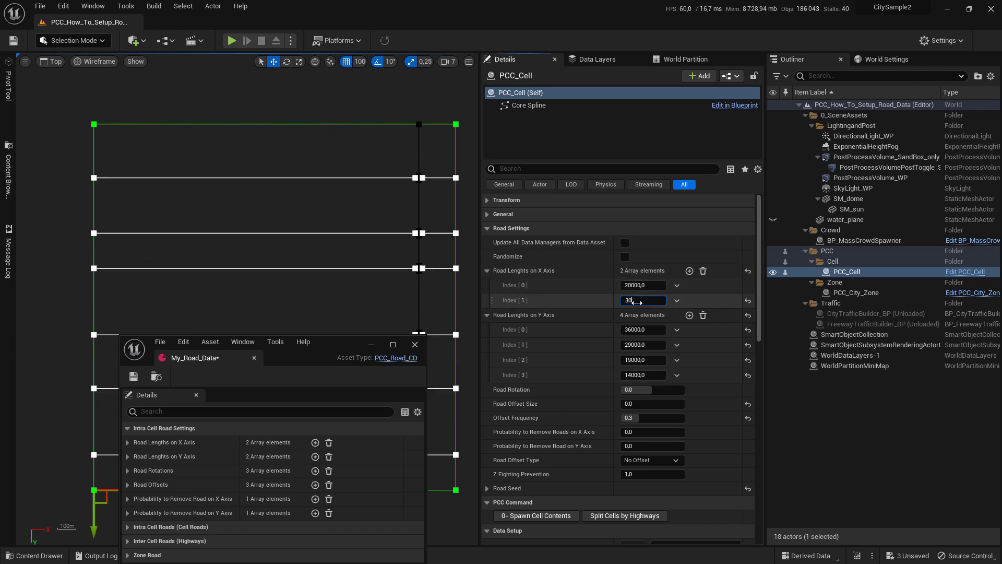
pyautogui.write('000')
pyautogui.press('Return')
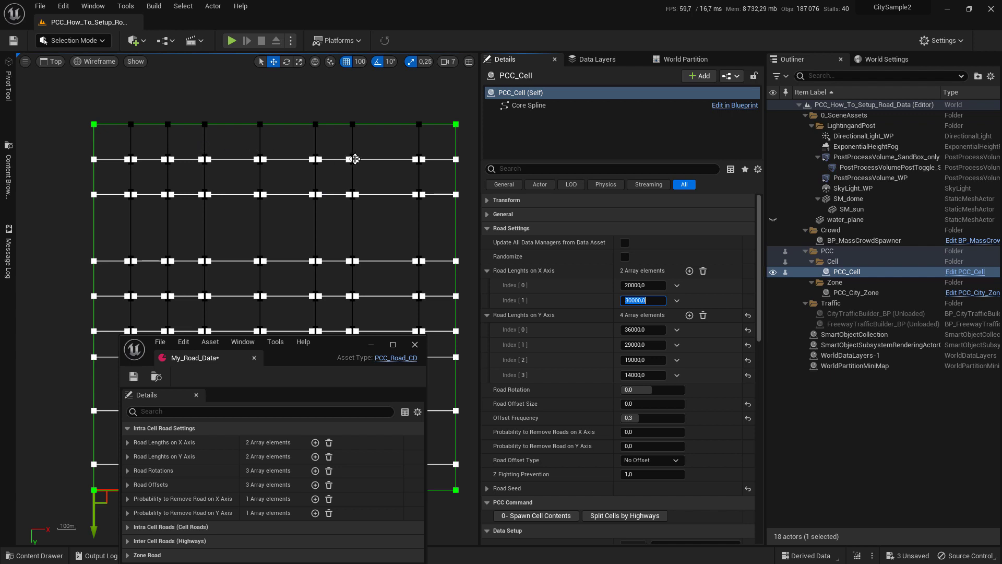
# Expand the Road Rotations array in My_Road_Data, then move its window clear of the cell's details.
pyautogui.moveTo(315, 355); pyautogui.dragTo(699, 189)
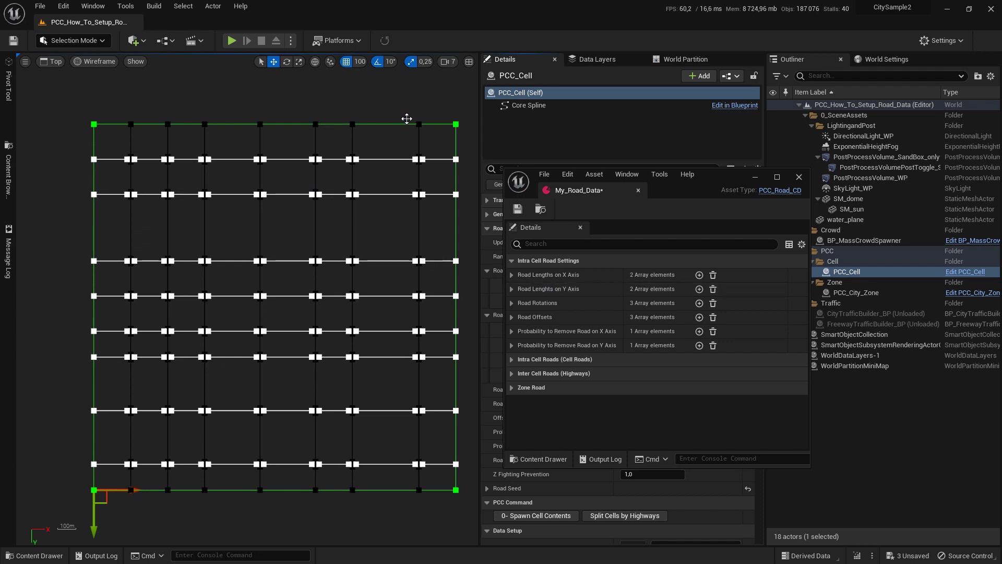
pyautogui.click(512, 303)
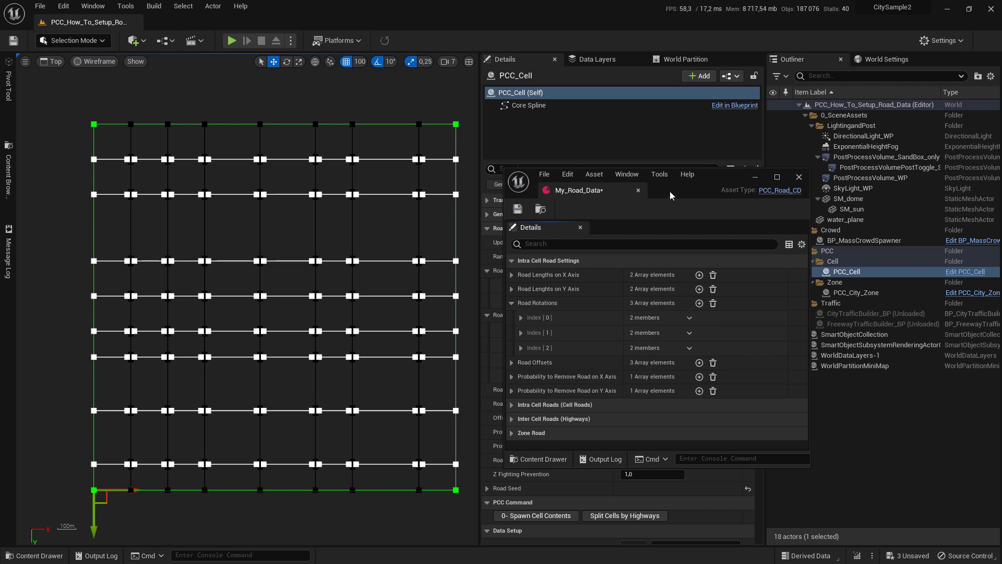
pyautogui.moveTo(670, 185); pyautogui.dragTo(258, 405)
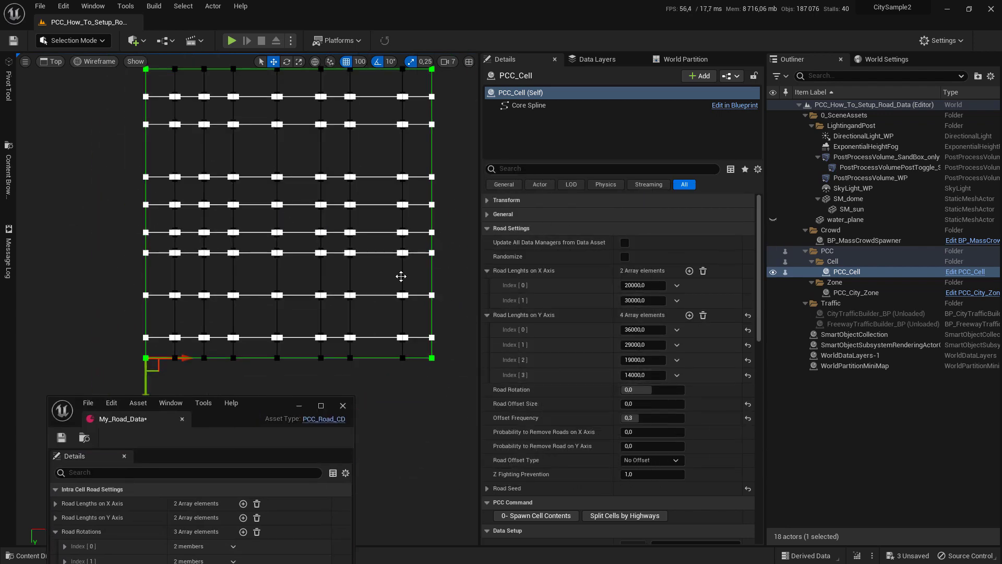
# Set the Road Rotation of PCC_Cell to 20 and deselect the cell to inspect the rotated roads.
pyautogui.click(636, 390)
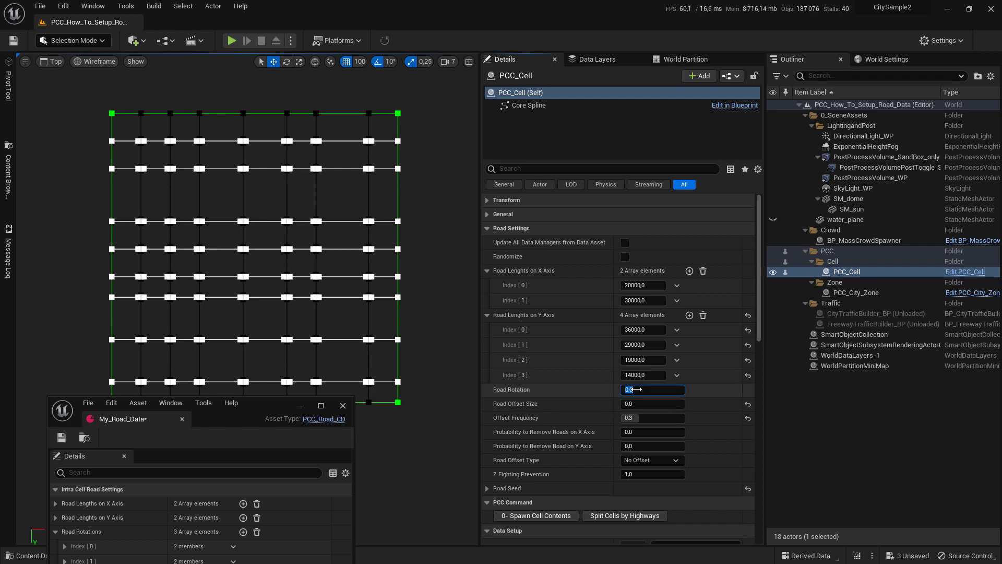
pyautogui.write('20')
pyautogui.press('Return')
pyautogui.click(366, 225)
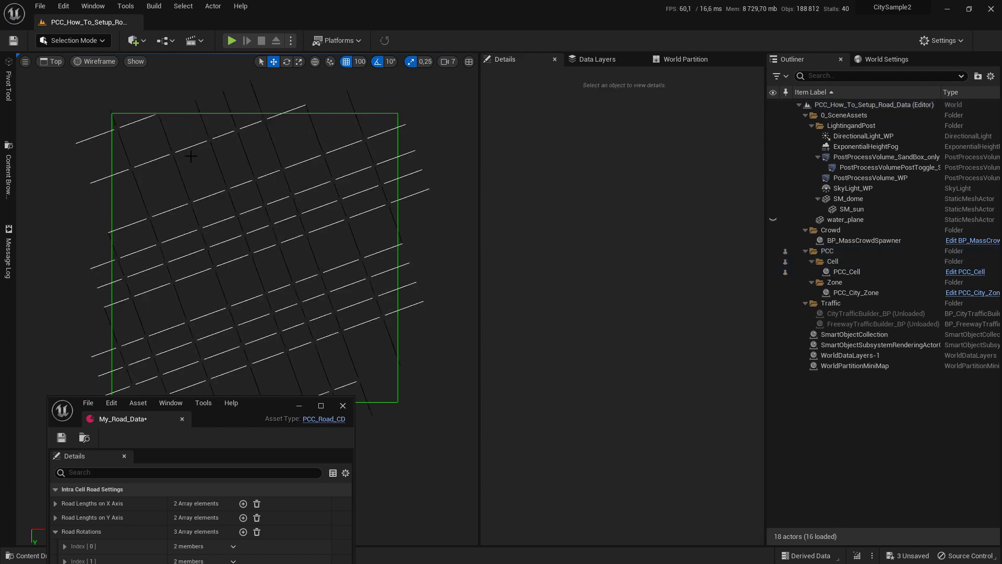
pyautogui.scroll(-1, 234, 179)
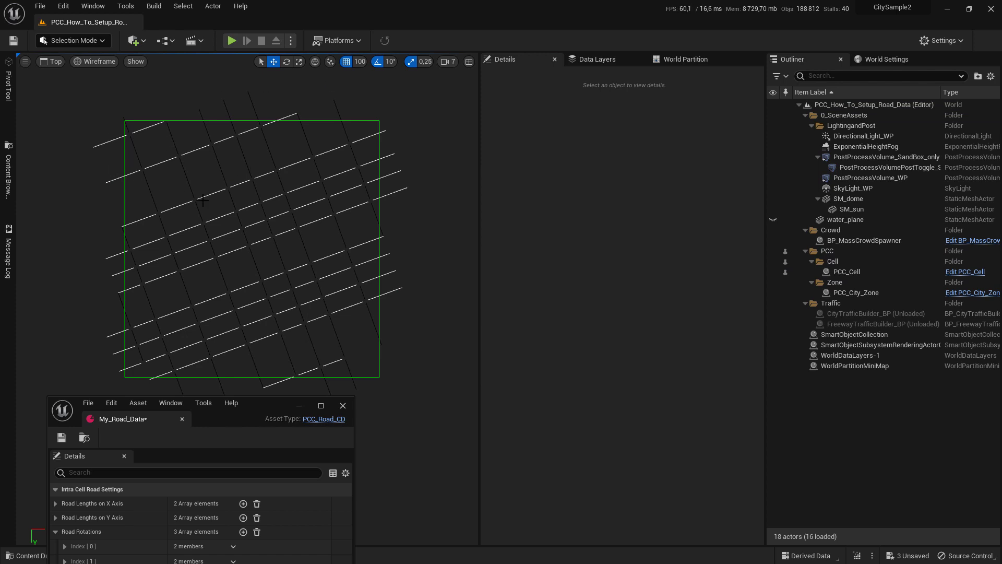
# Reselect PCC_Cell, then replace all Road Rotations elements in My_Road_Data with one new, expanded element.
pyautogui.click(276, 176)
pyautogui.moveTo(259, 402); pyautogui.dragTo(681, 138)
pyautogui.click(678, 267)
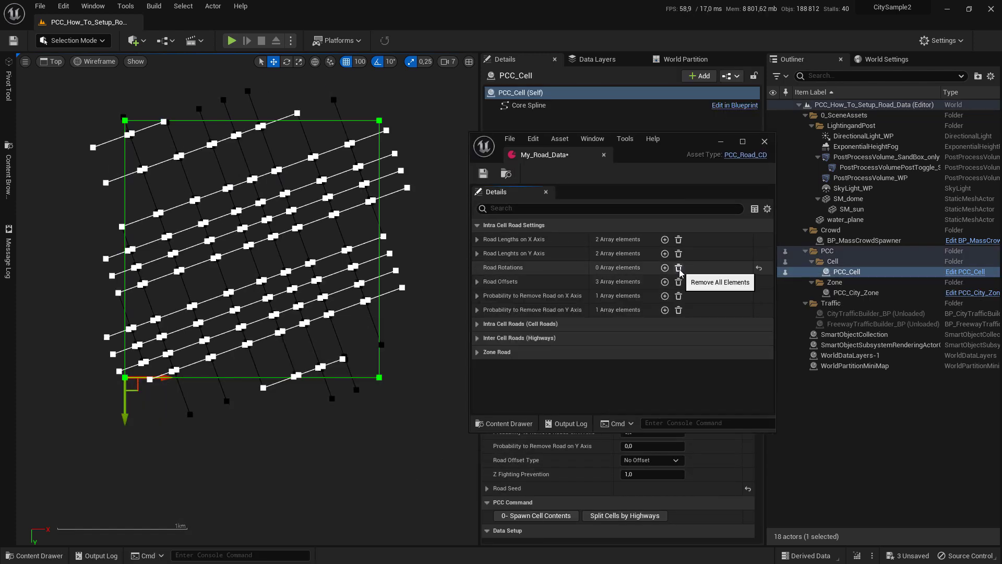
pyautogui.click(664, 267)
pyautogui.click(487, 282)
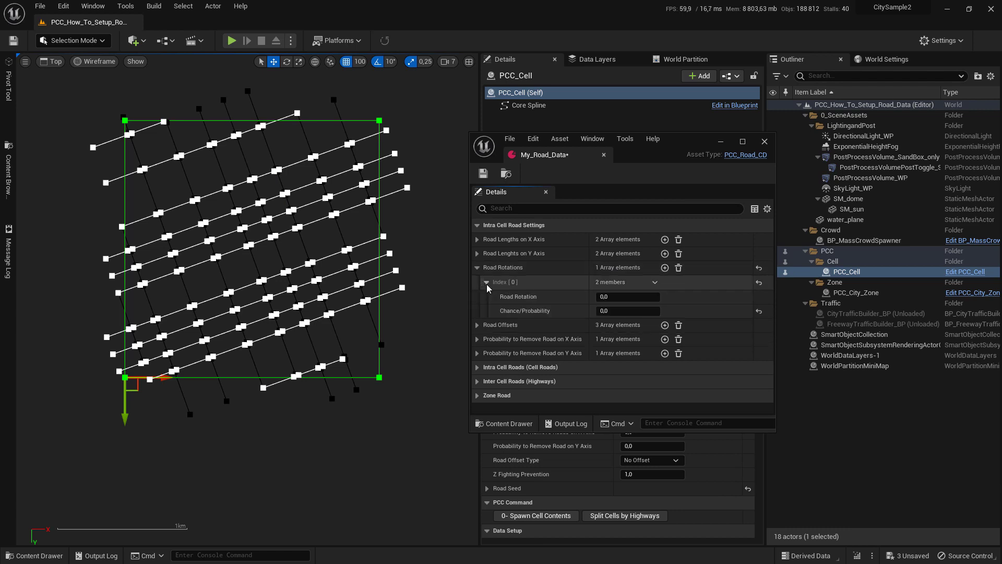
# Set the Chance/Probability of the first Road Rotations element to 1.
pyautogui.click(626, 296)
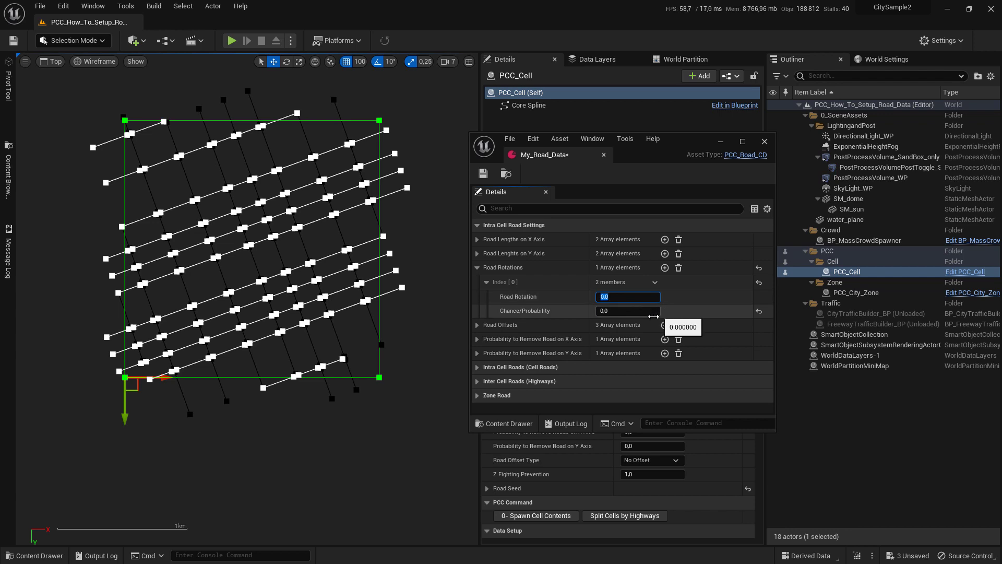
pyautogui.click(648, 311)
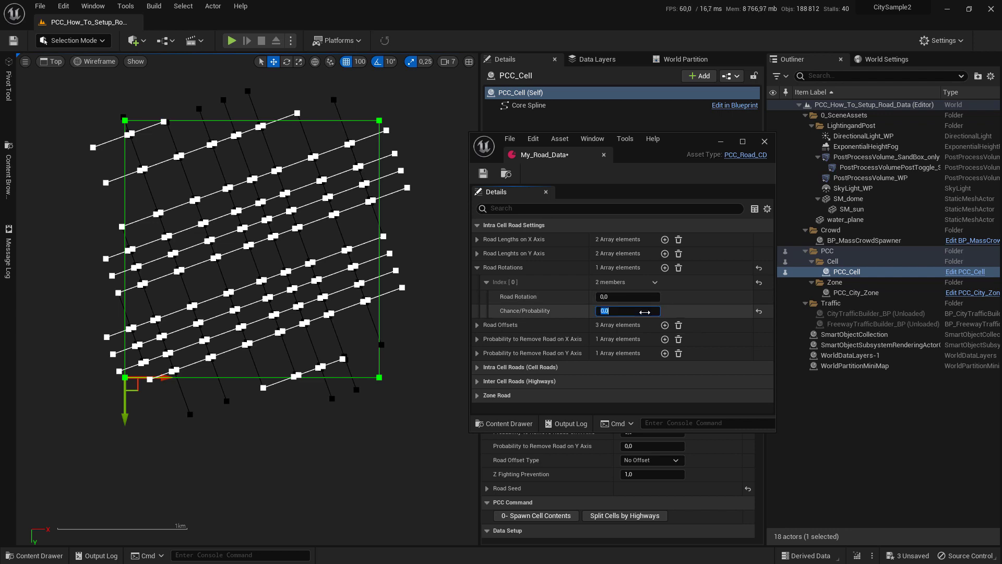
pyautogui.write('1')
pyautogui.press('Return')
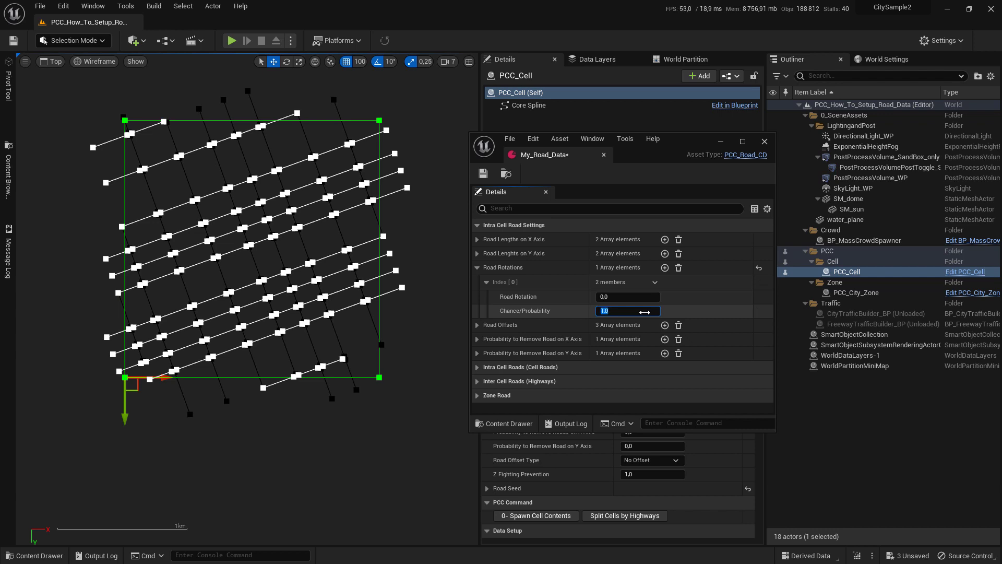
# Add a second Road Rotations element to My_Road_Data with Road Rotation 20 and Chance/Probability 0,25, then collapse the element.
pyautogui.click(664, 267)
pyautogui.click(488, 282)
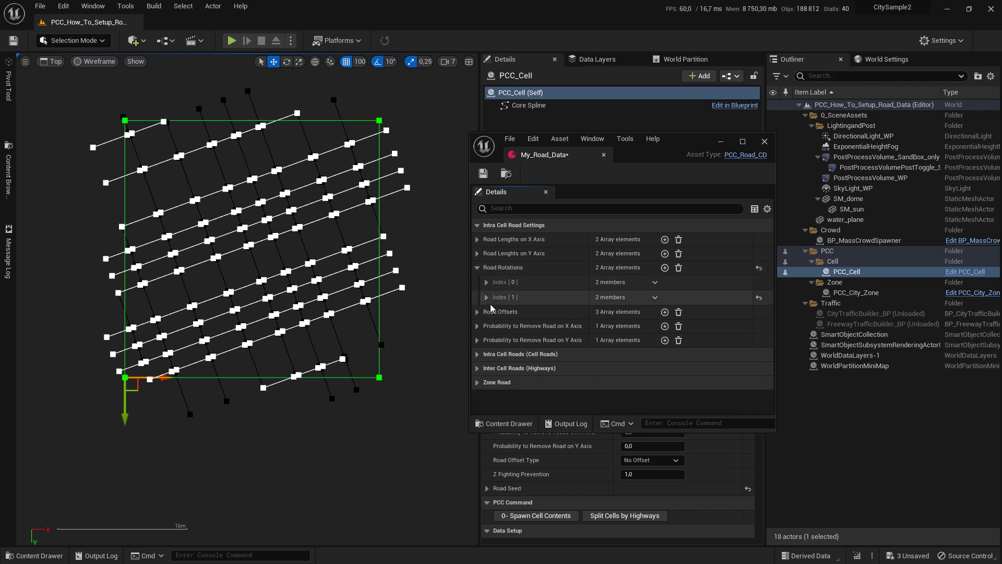
pyautogui.click(486, 297)
pyautogui.click(605, 312)
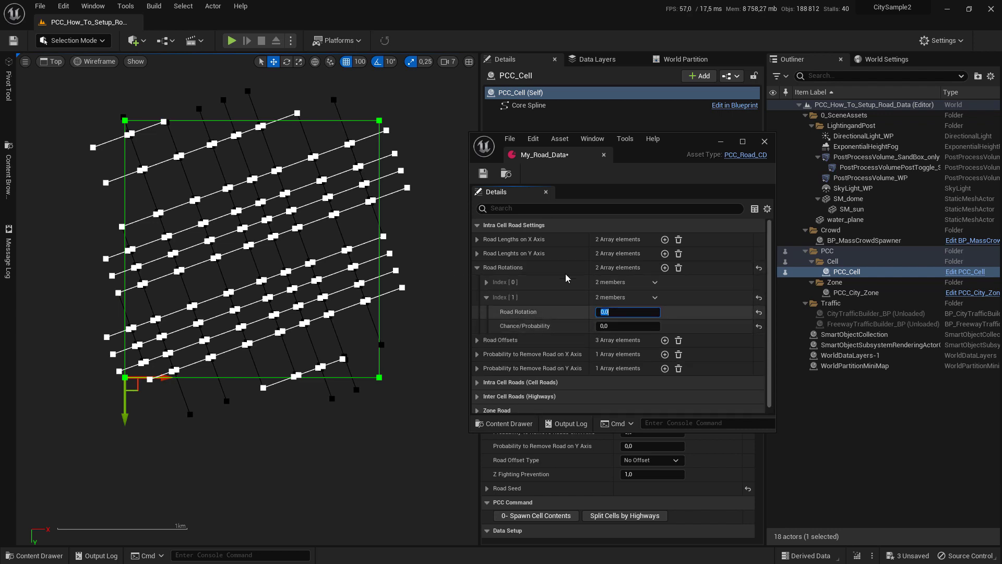
pyautogui.write('20')
pyautogui.press('Return')
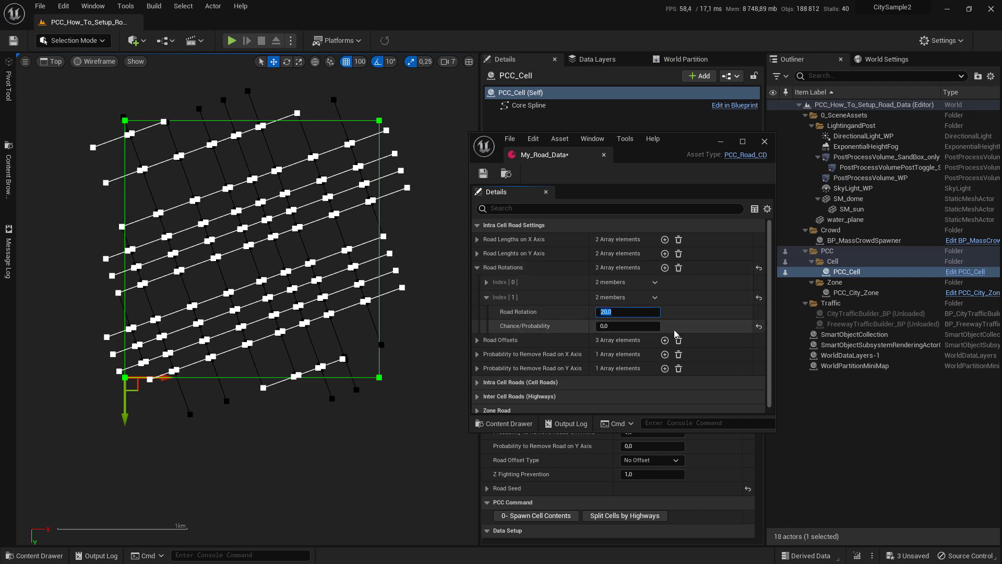
pyautogui.click(650, 327)
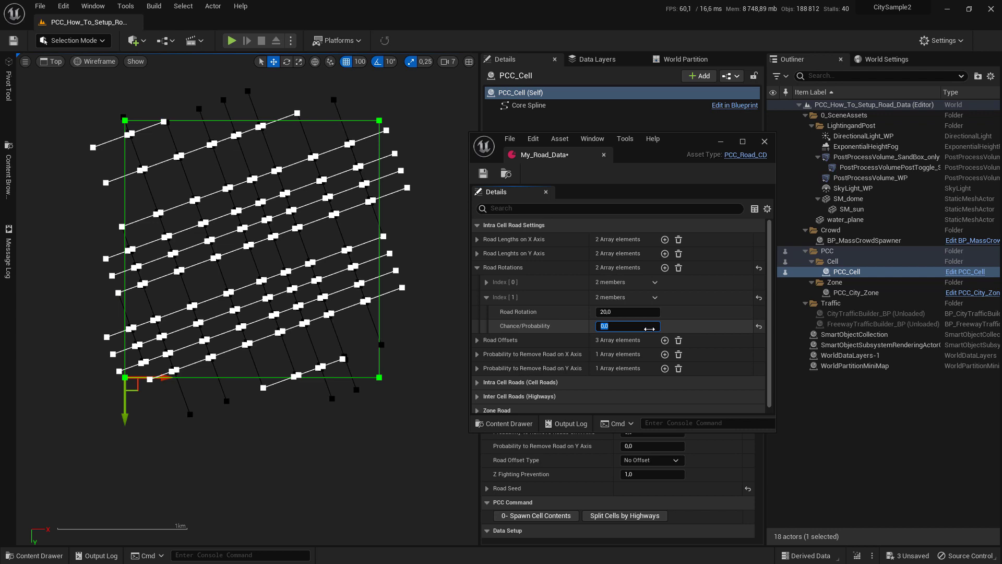
pyautogui.write('0,25')
pyautogui.press('Return')
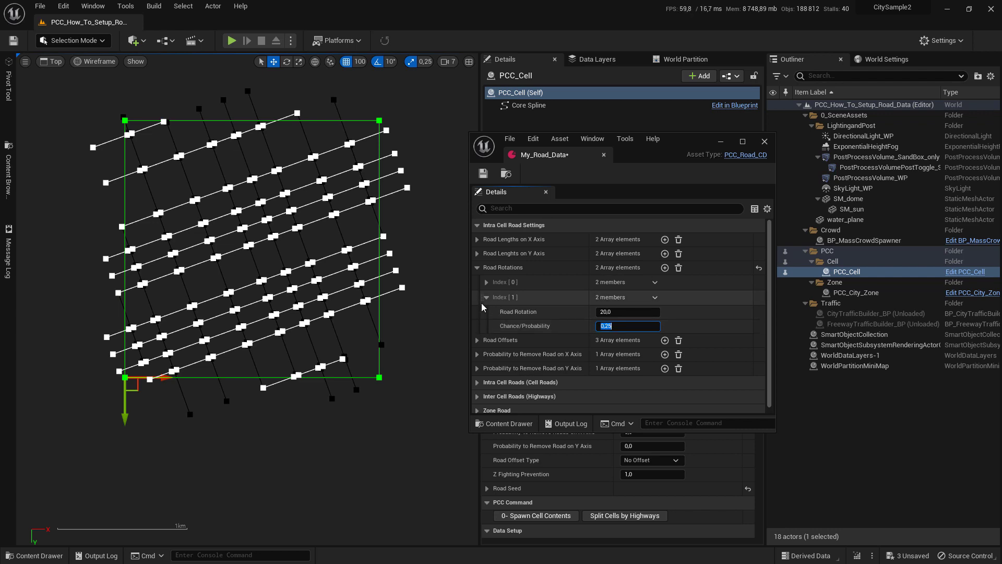
pyautogui.click(487, 297)
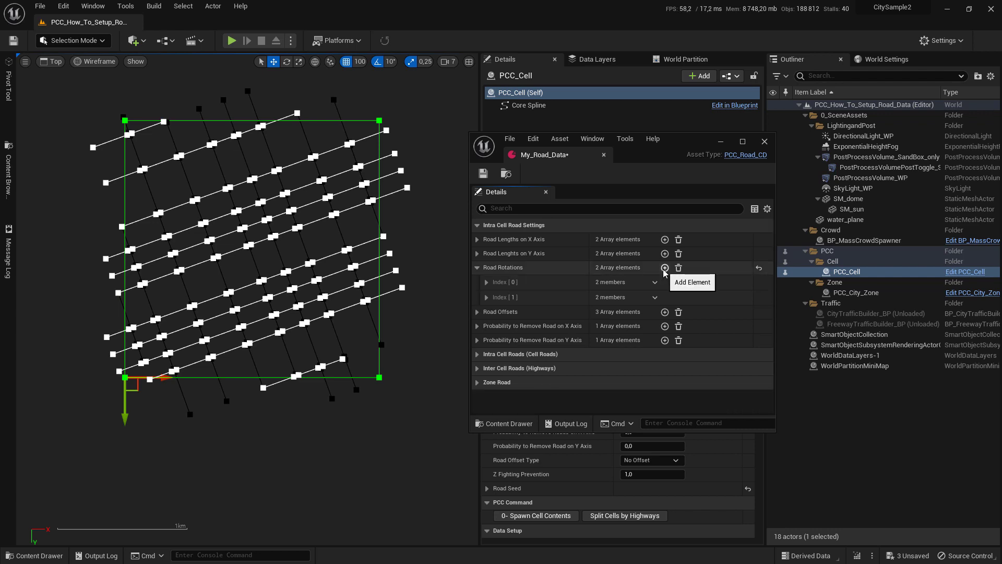
# Add a third Road Rotations element with Road Rotation -30 and Chance/Probability 0,3, then collapse the Road Rotations array.
pyautogui.click(665, 268)
pyautogui.click(487, 312)
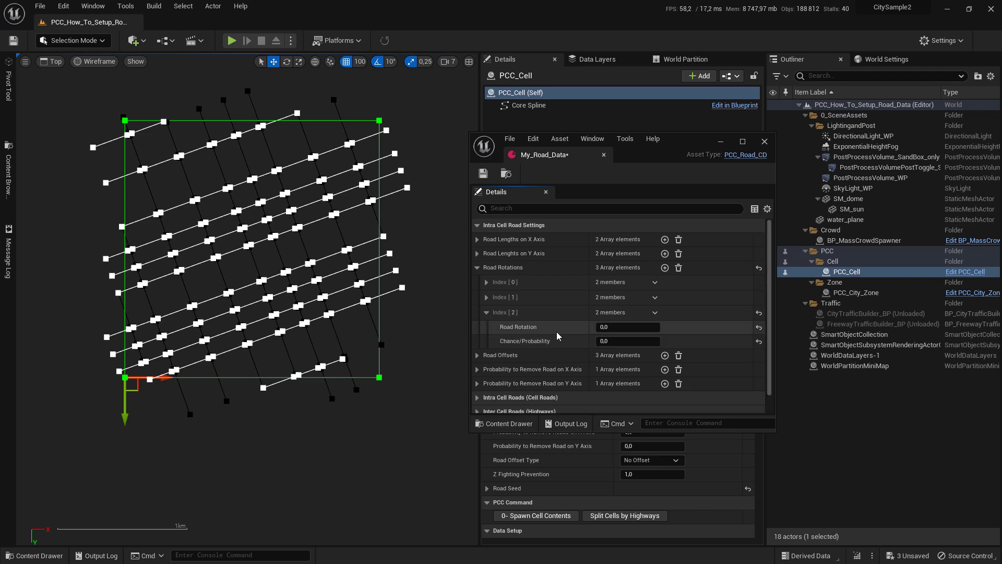
pyautogui.click(619, 327)
pyautogui.write('-30')
pyautogui.press('Return')
pyautogui.press('Tab')
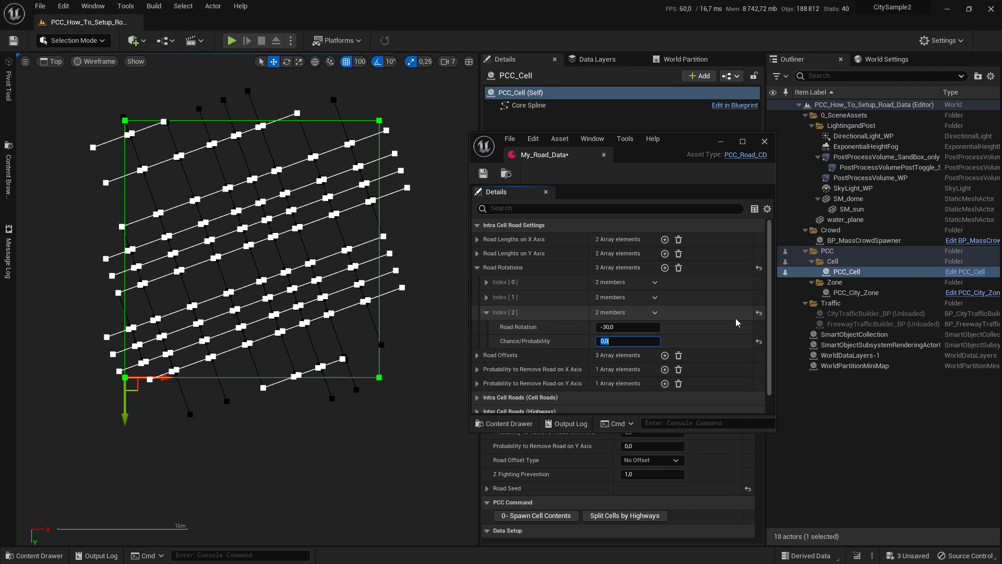
pyautogui.press('BackSpace')
pyautogui.write('0,3')
pyautogui.press('Return')
pyautogui.click(487, 312)
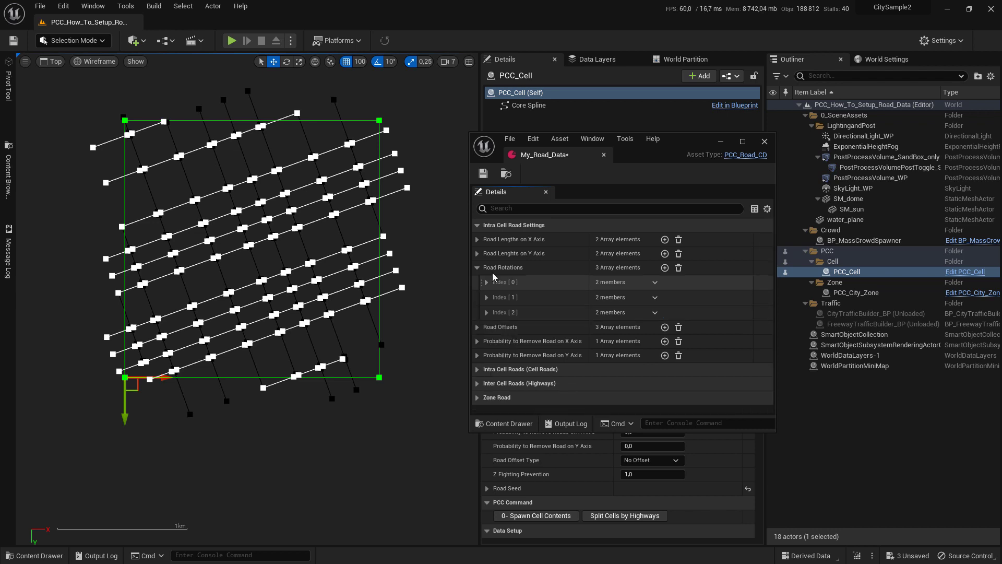
pyautogui.click(477, 267)
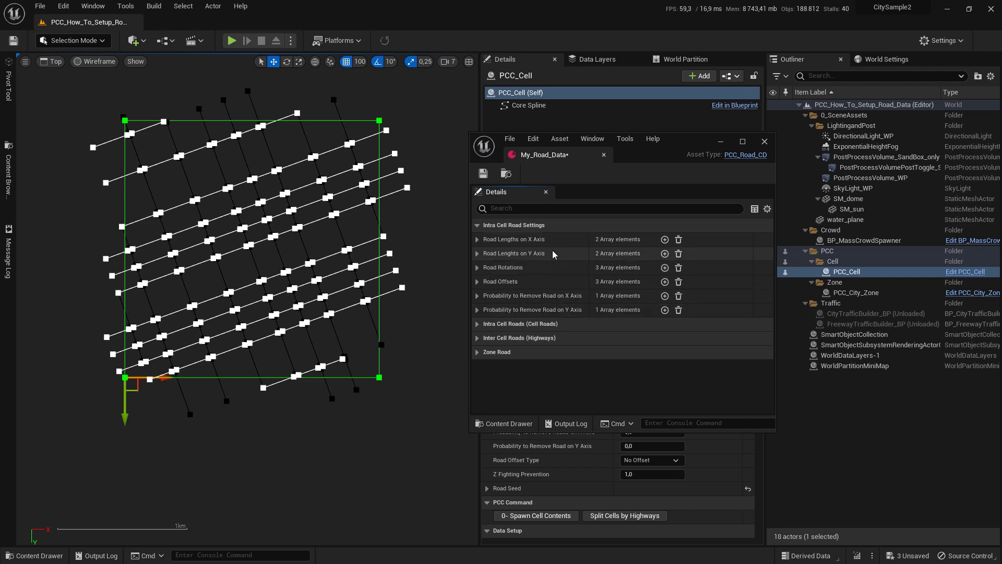
# Expand the Road Offsets array in My_Road_Data, keeping Road Rotations collapsed.
pyautogui.moveTo(322, 183); pyautogui.dragTo(189, 207, button='right')
pyautogui.click(478, 267)
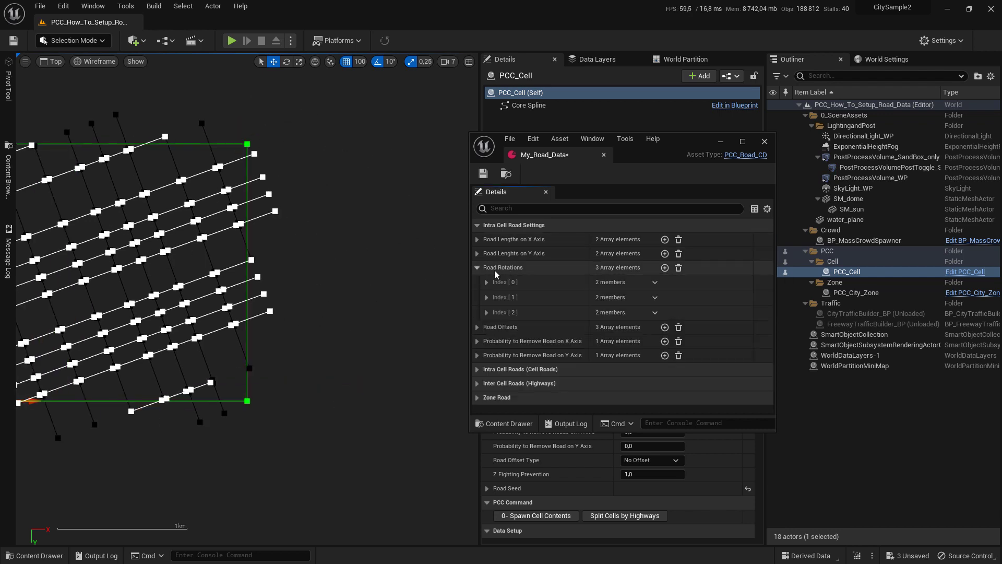
pyautogui.click(478, 267)
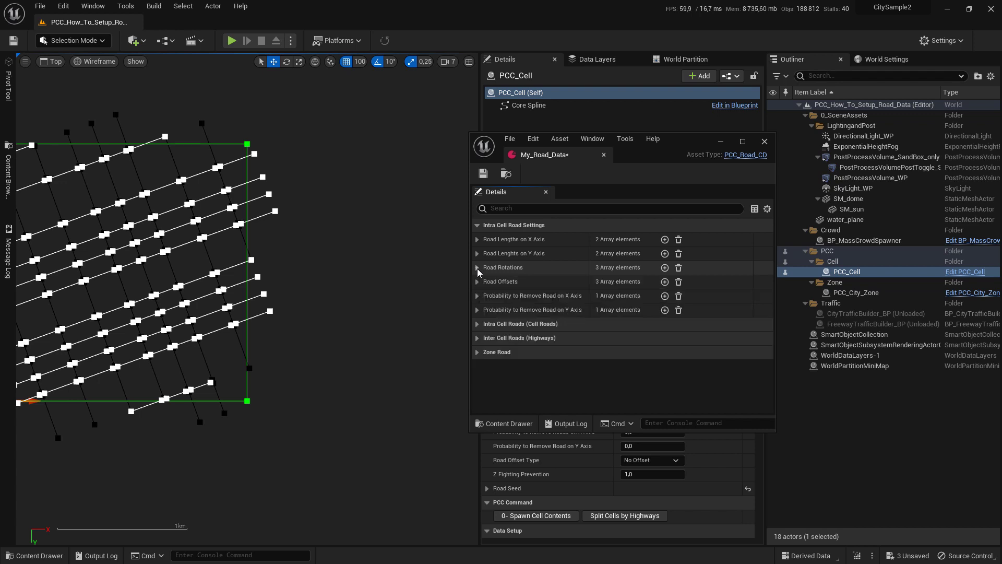
pyautogui.click(478, 282)
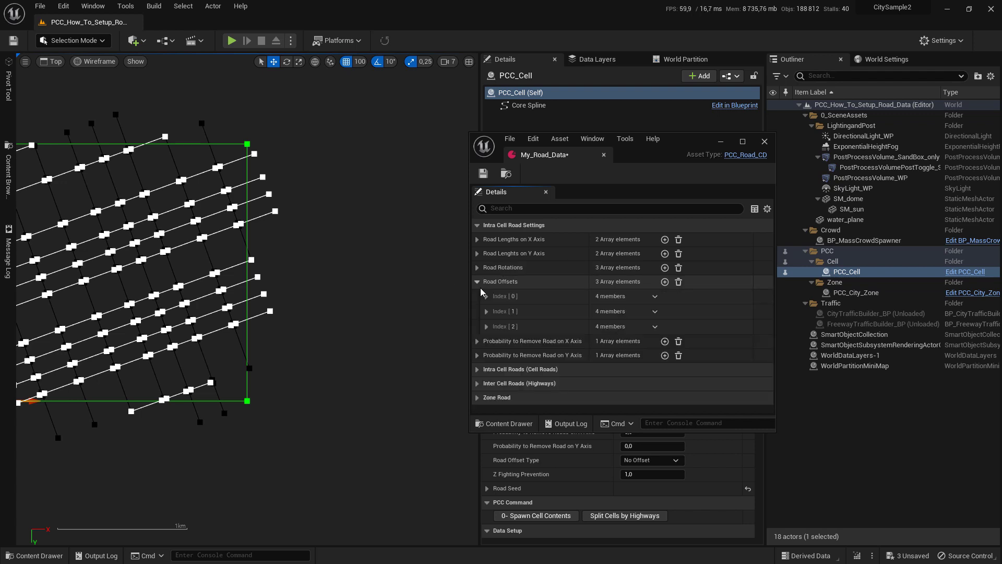
# Move the My_Road_Data window clear of PCC_Cell's details and bring the whole cell into view.
pyautogui.moveTo(288, 258); pyautogui.dragTo(319, 246, button='right')
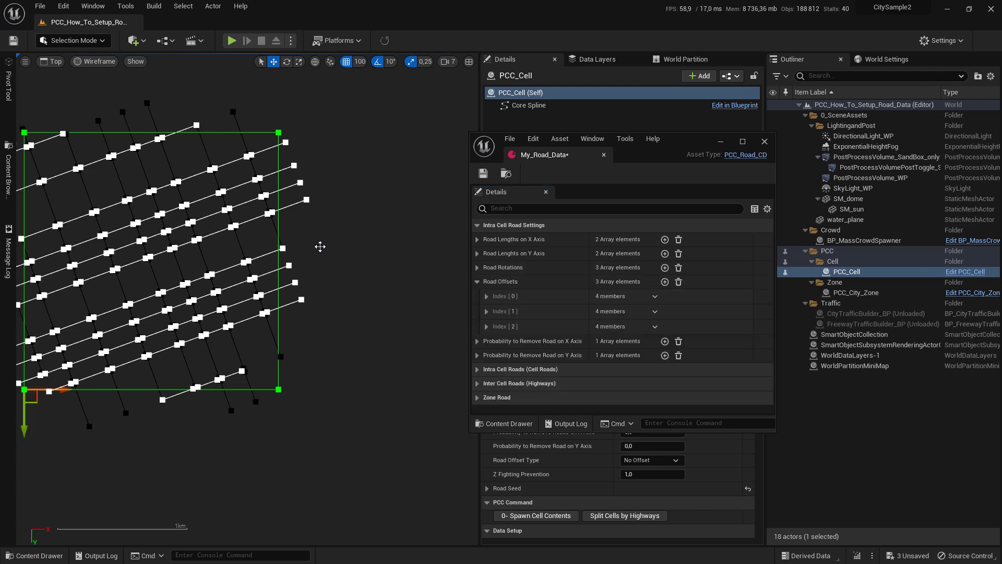
pyautogui.click(652, 139)
pyautogui.moveTo(700, 151); pyautogui.dragTo(473, 485)
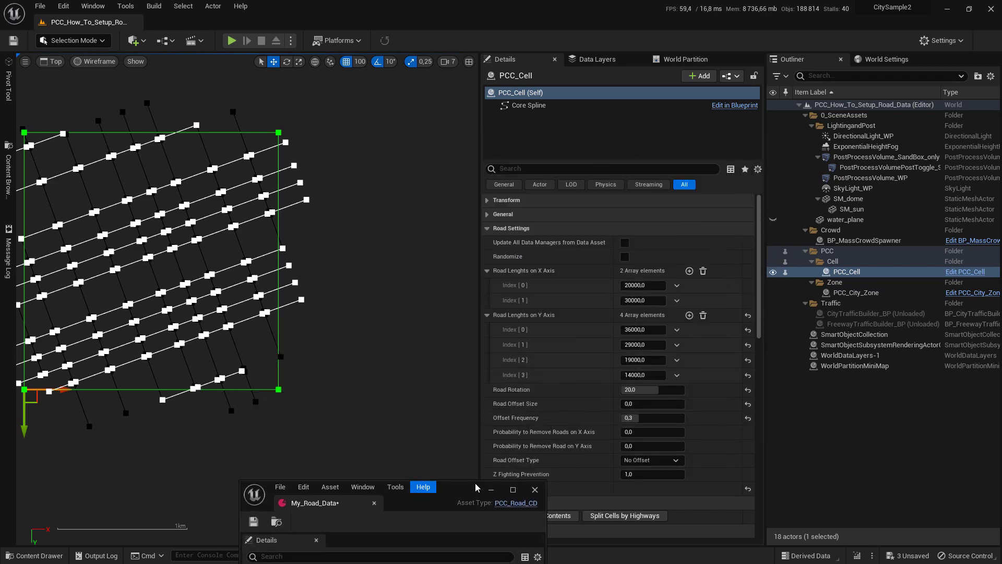
pyautogui.moveTo(389, 376); pyautogui.dragTo(443, 229, button='right')
pyautogui.moveTo(449, 485); pyautogui.dragTo(350, 465)
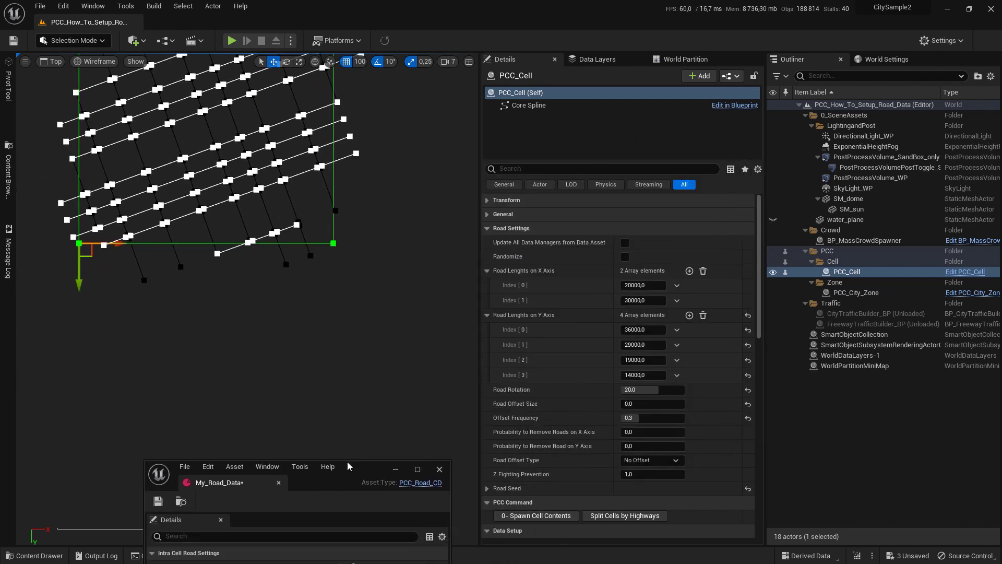
pyautogui.moveTo(354, 423); pyautogui.dragTo(402, 479, button='right')
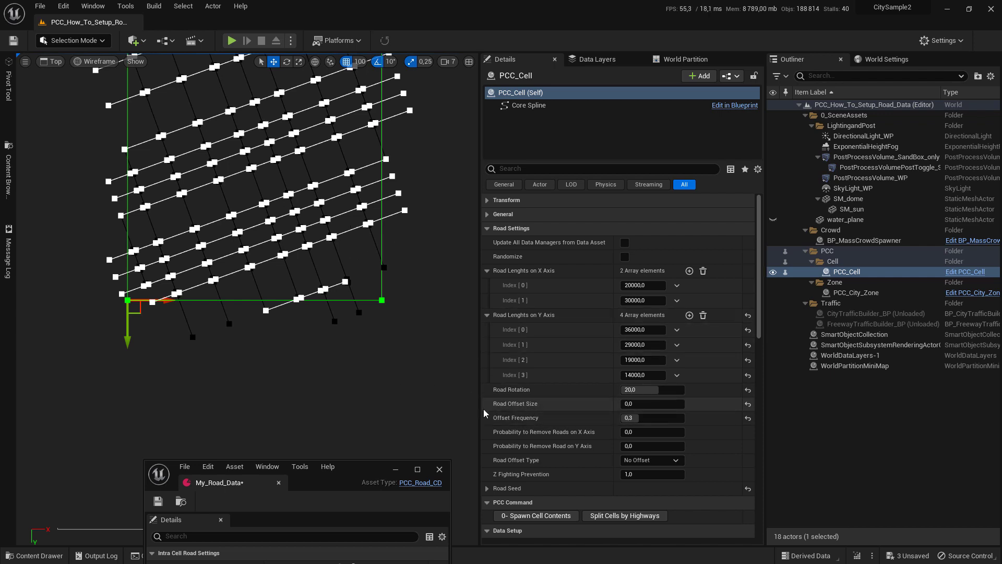
pyautogui.moveTo(211, 163); pyautogui.dragTo(178, 247, button='right')
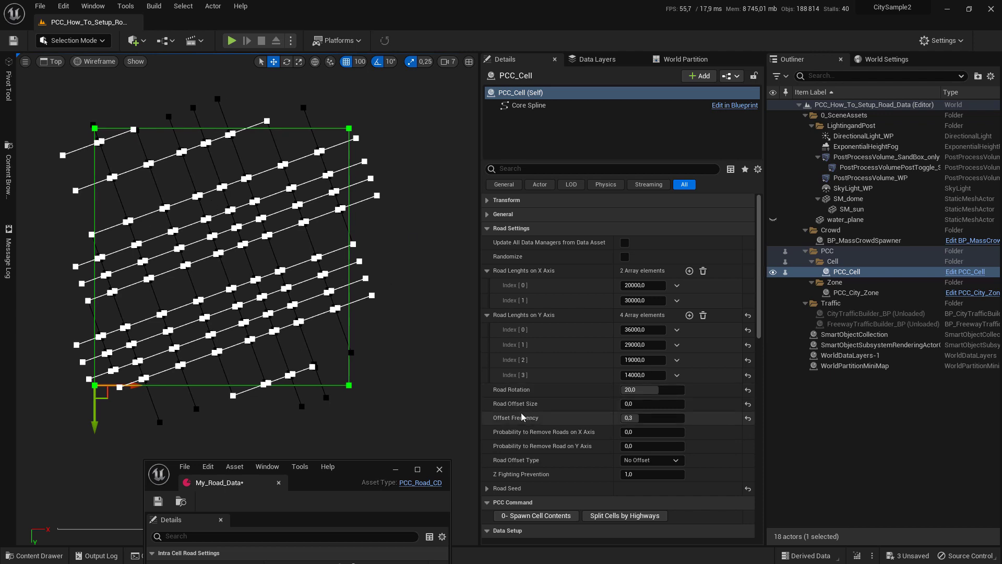
# Set PCC_Cell's Road Offset Size to 4000 and its Road Offset Type to Chaotic Offset.
pyautogui.click(650, 404)
pyautogui.write('400')
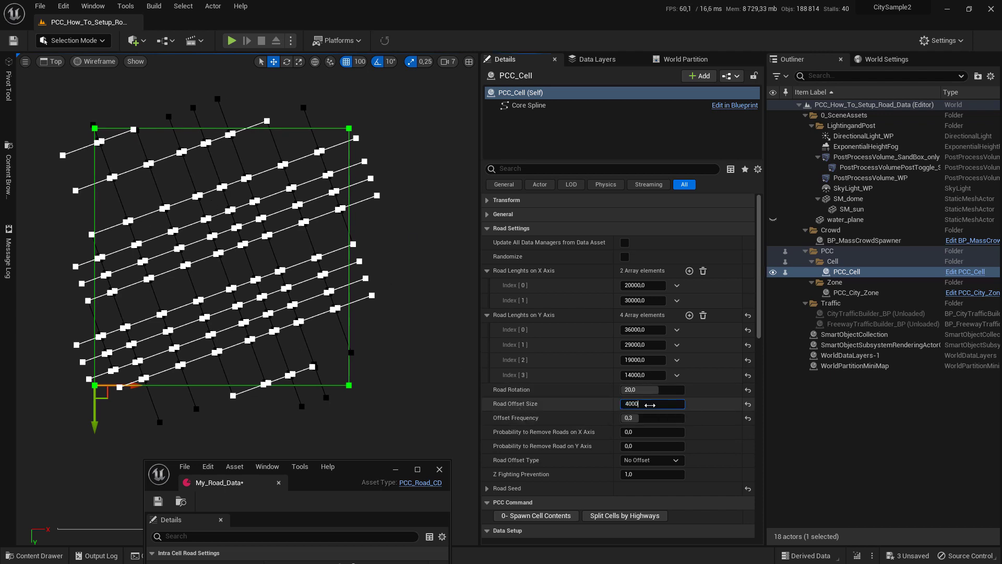
pyautogui.press('Return')
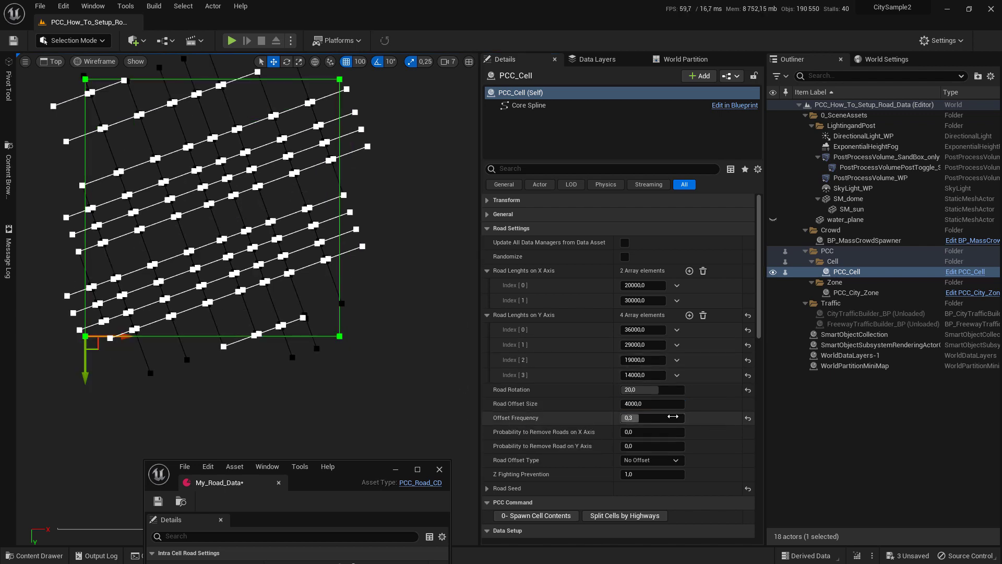
pyautogui.click(650, 461)
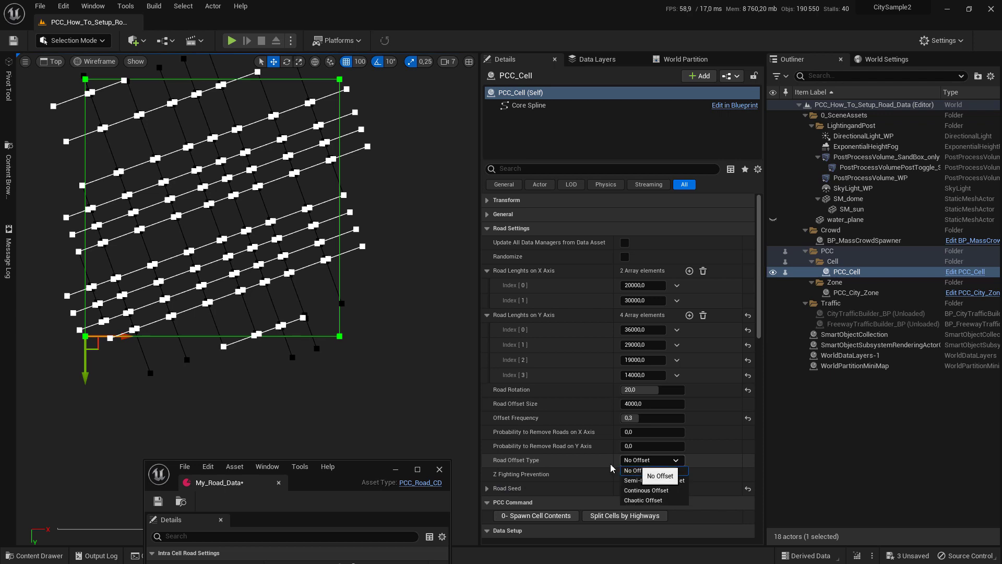
pyautogui.click(643, 500)
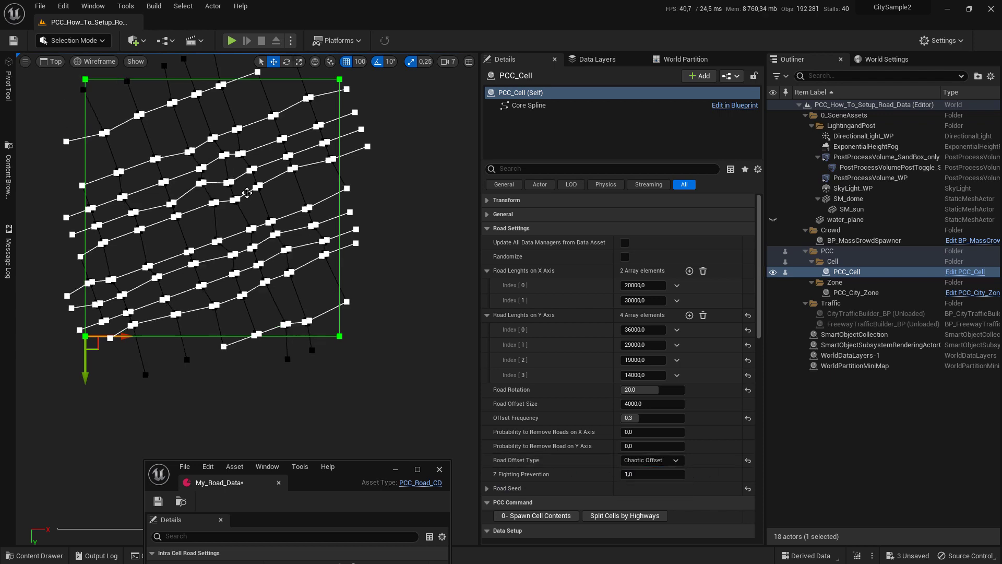
# Deselect PCC_Cell and inspect the offset roads up close and across the whole cell.
pyautogui.scroll(4, 214, 184)
pyautogui.scroll(-3, 141, 206)
pyautogui.click(277, 277)
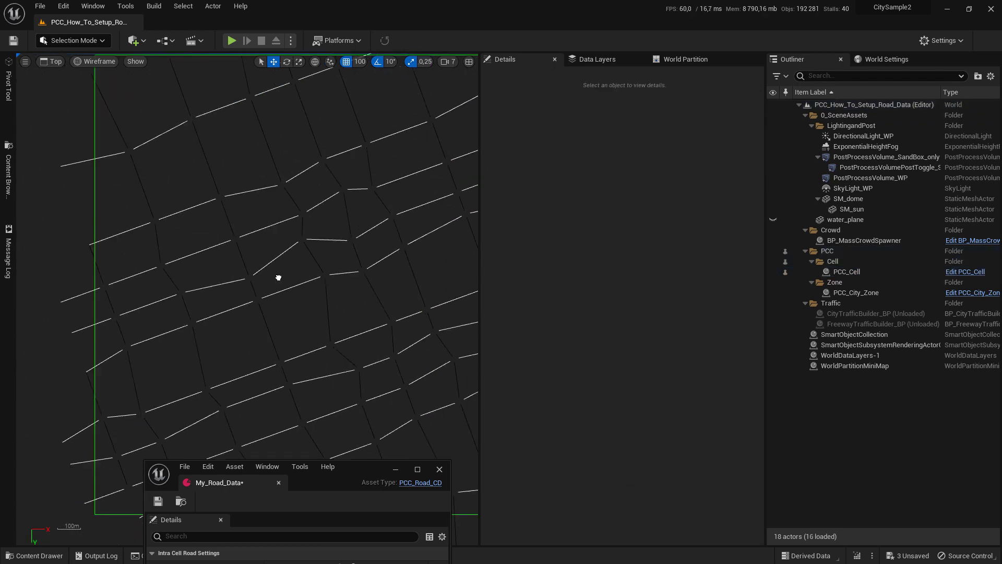
pyautogui.scroll(-3, 310, 275)
pyautogui.moveTo(310, 275); pyautogui.dragTo(272, 252, button='right')
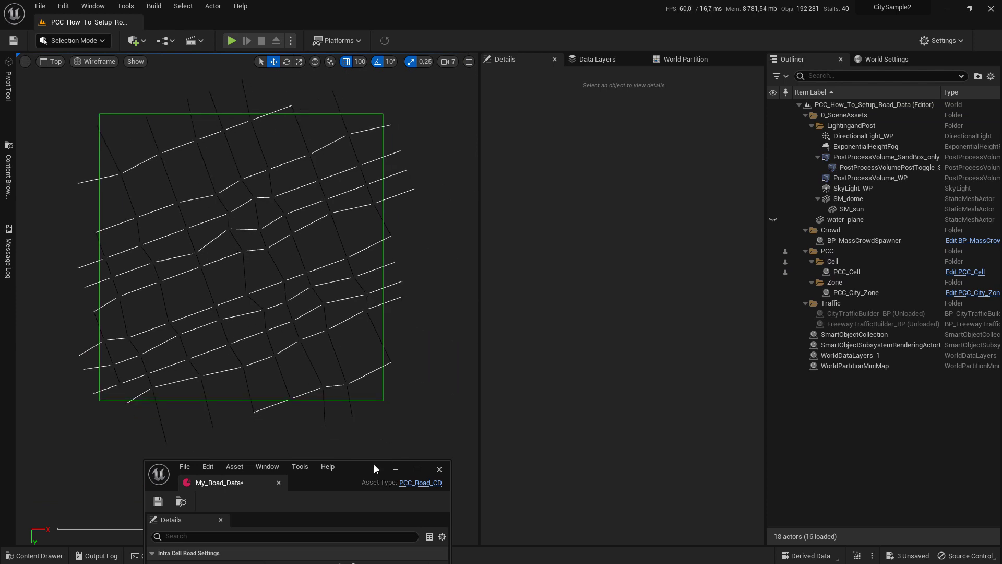
# Move the My_Road_Data window away from the roads and replace all its Road Offsets elements with three new ones.
pyautogui.moveTo(374, 465); pyautogui.dragTo(710, 198)
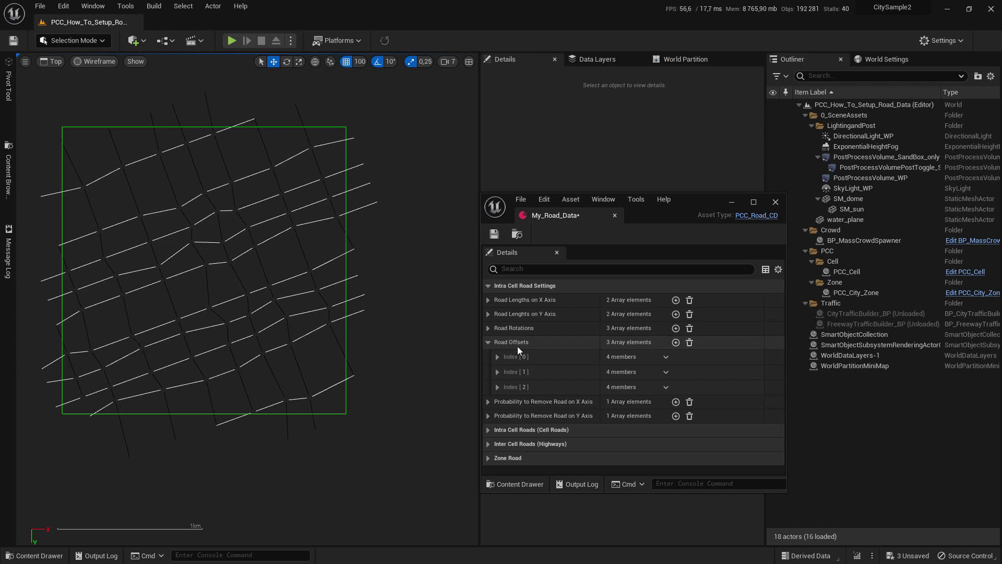
pyautogui.click(689, 342)
pyautogui.click(675, 342)
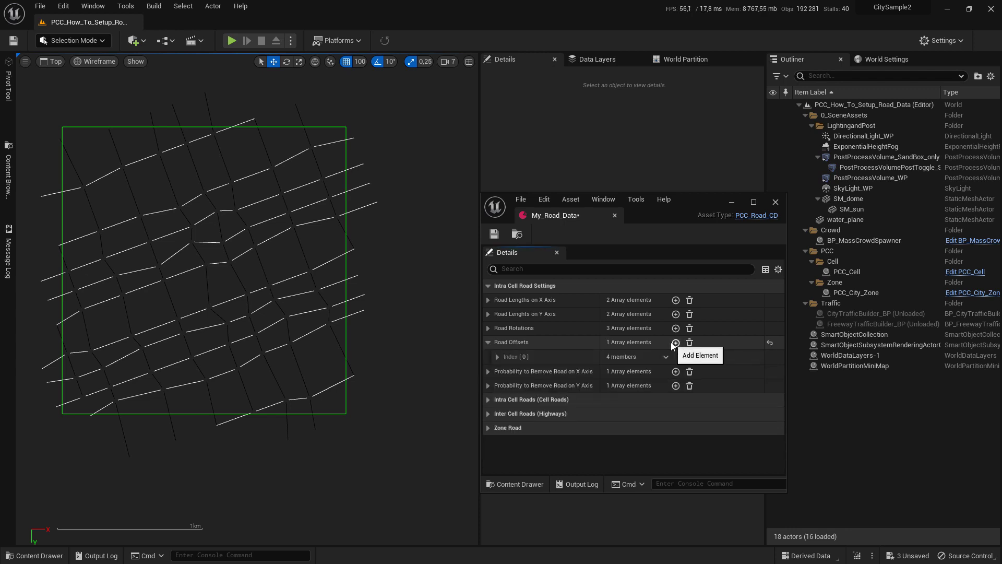
pyautogui.doubleClick(675, 343)
pyautogui.click(496, 359)
pyautogui.click(497, 359)
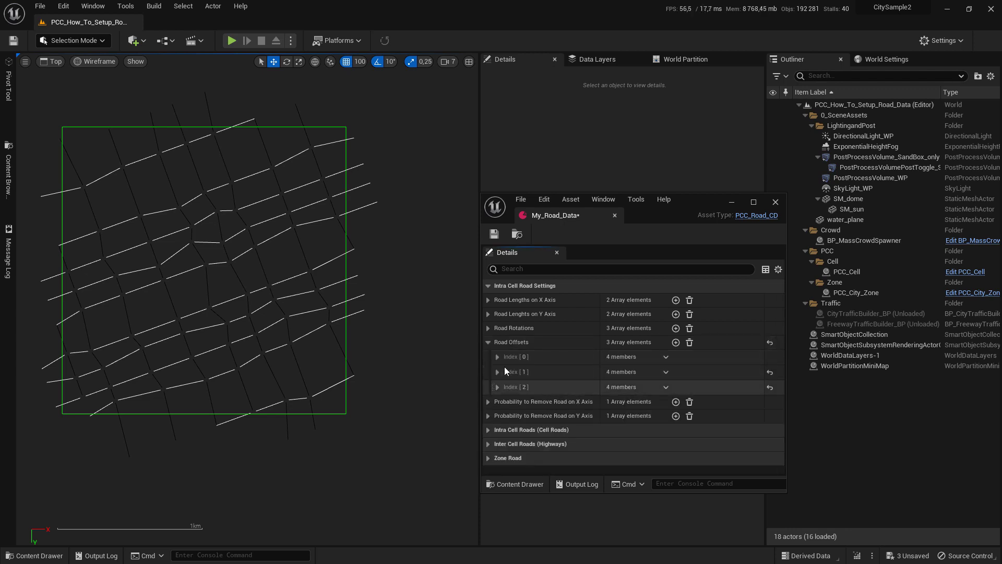
# Set the first Road Offsets element's Road Offset Length to 3000, Road Offset Frequencies to 0,3 and Chance/Probability to 0,5.
pyautogui.click(498, 357)
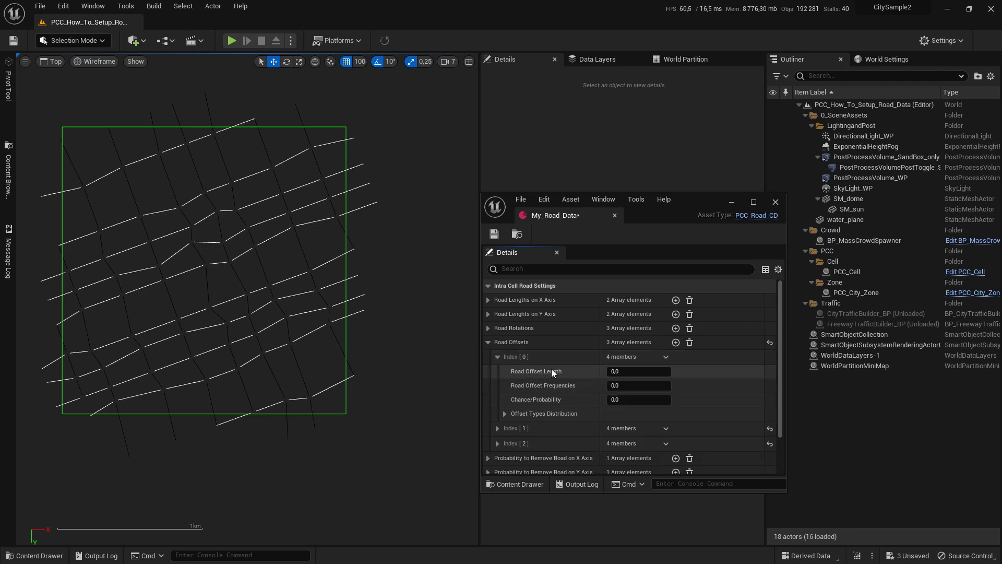
pyautogui.click(660, 372)
pyautogui.write('3000')
pyautogui.press('Tab')
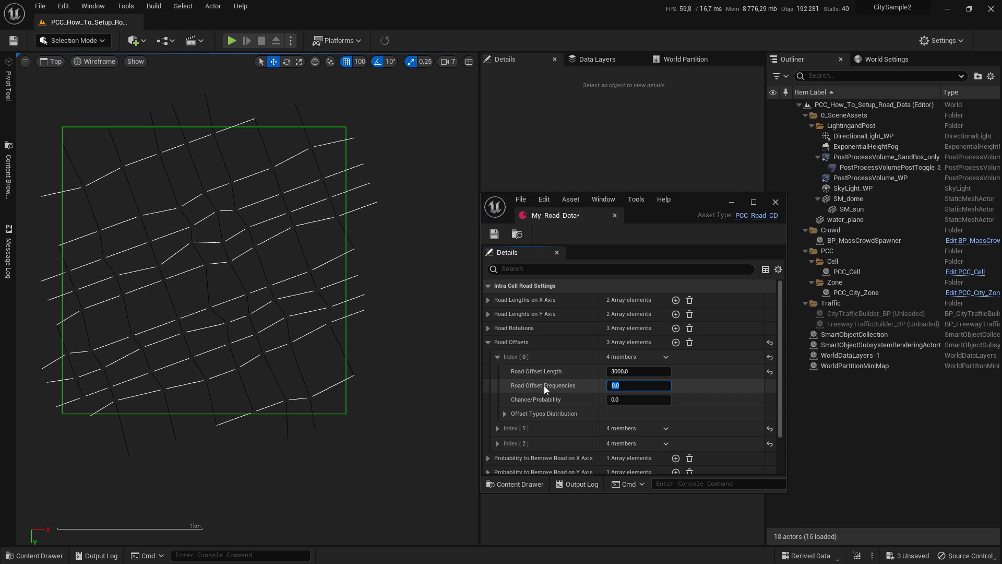
pyautogui.write('0,3')
pyautogui.press('Return')
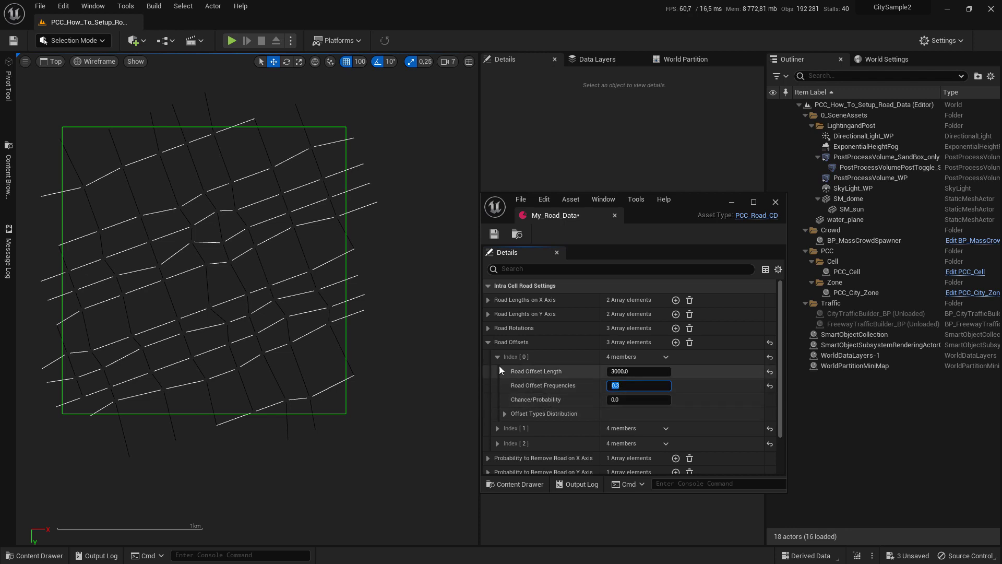
pyautogui.press('Tab')
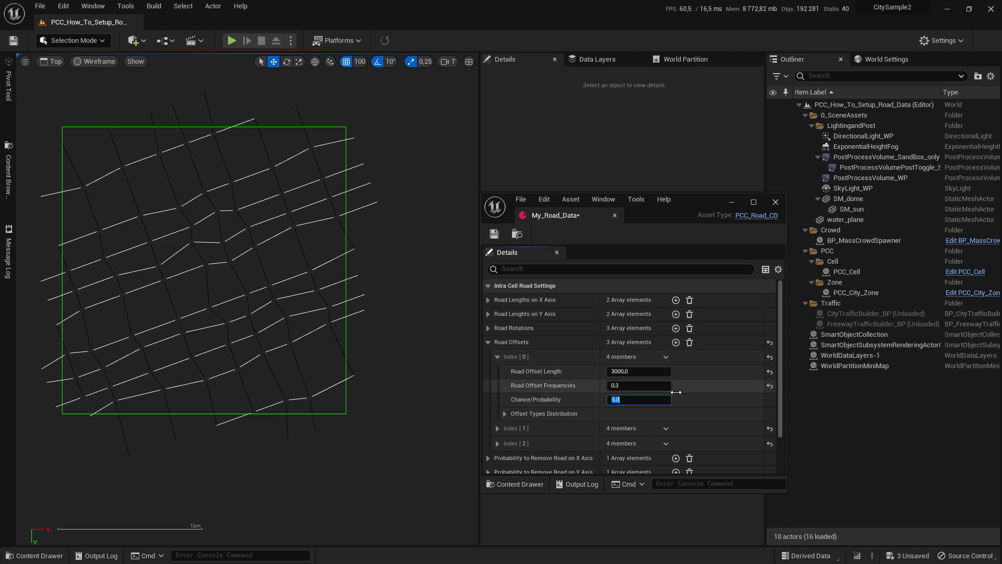
pyautogui.press('BackSpace')
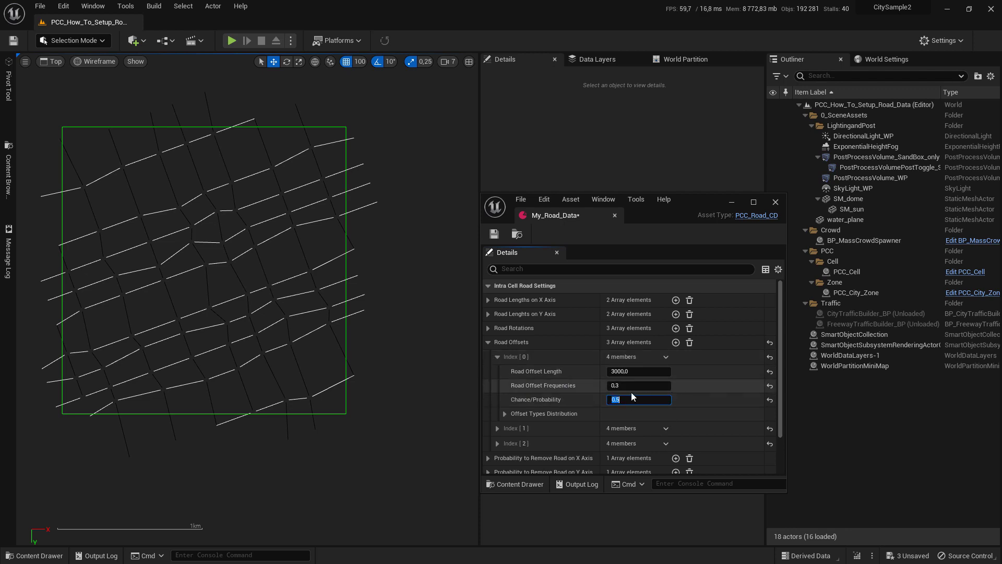
# For the first Road Offsets element, set Chaotic Offset Distribution to 0,3, Semi-Continous Offset Distribution to 0,2 and Continous Offset Distribution to 0,1.
pyautogui.click(504, 413)
pyautogui.scroll(-3, 522, 356)
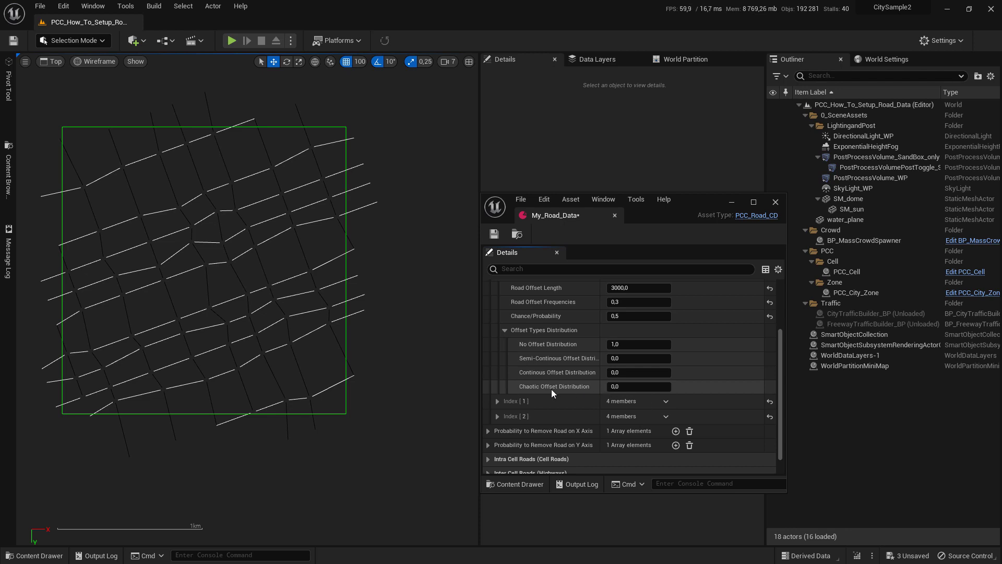
pyautogui.click(613, 386)
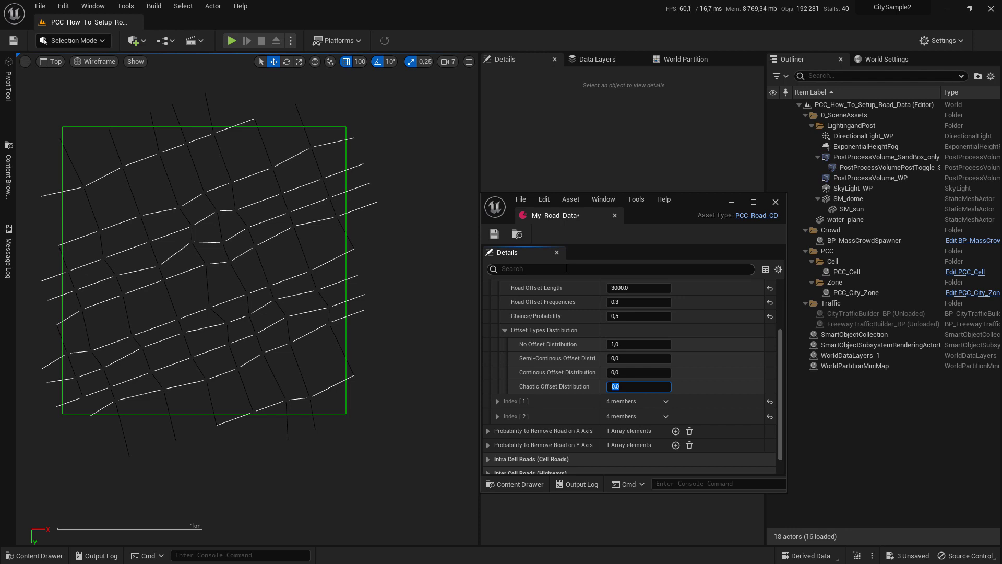
pyautogui.click(610, 357)
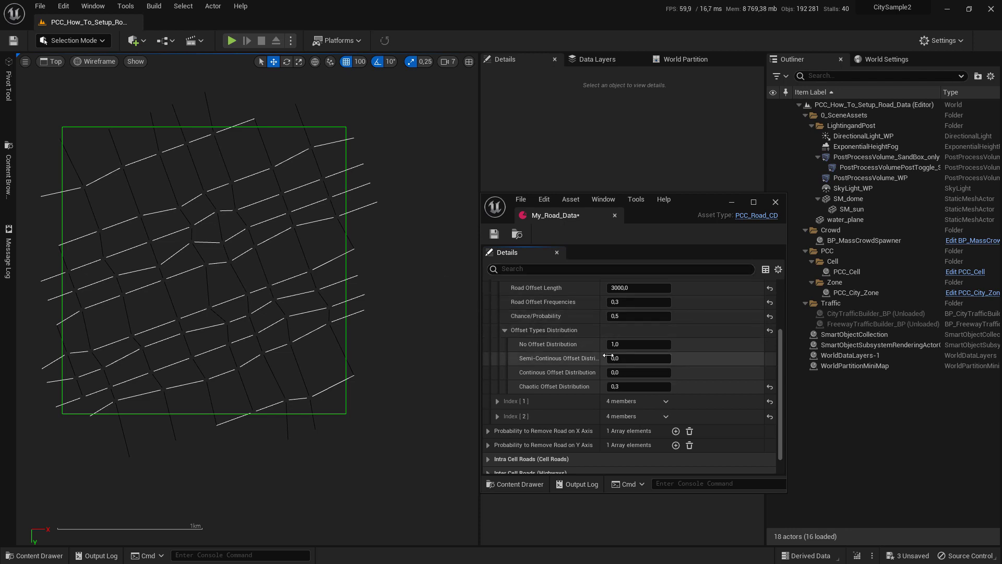
pyautogui.write('0,2')
pyautogui.press('Return')
pyautogui.click(641, 369)
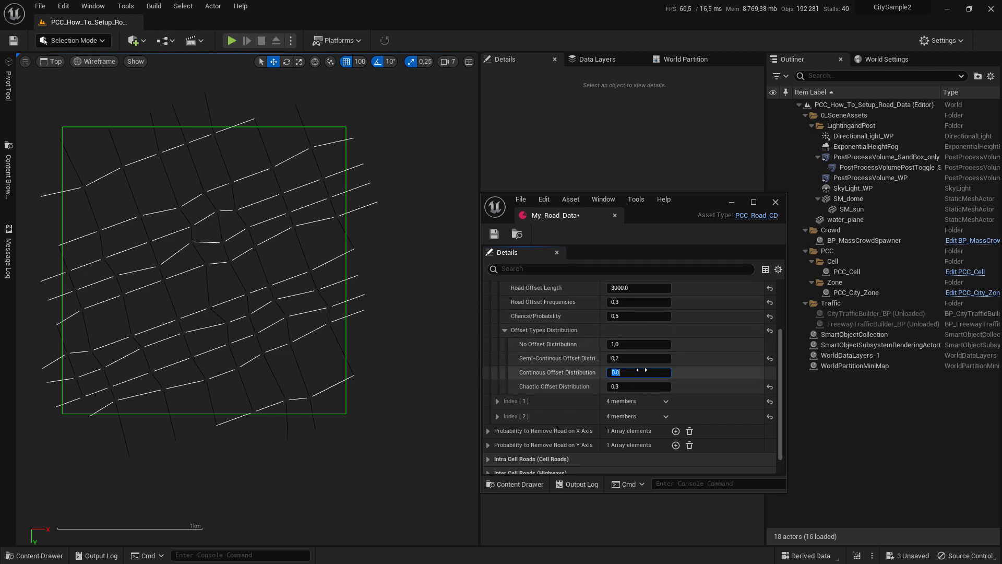
pyautogui.scroll(2, 663, 355)
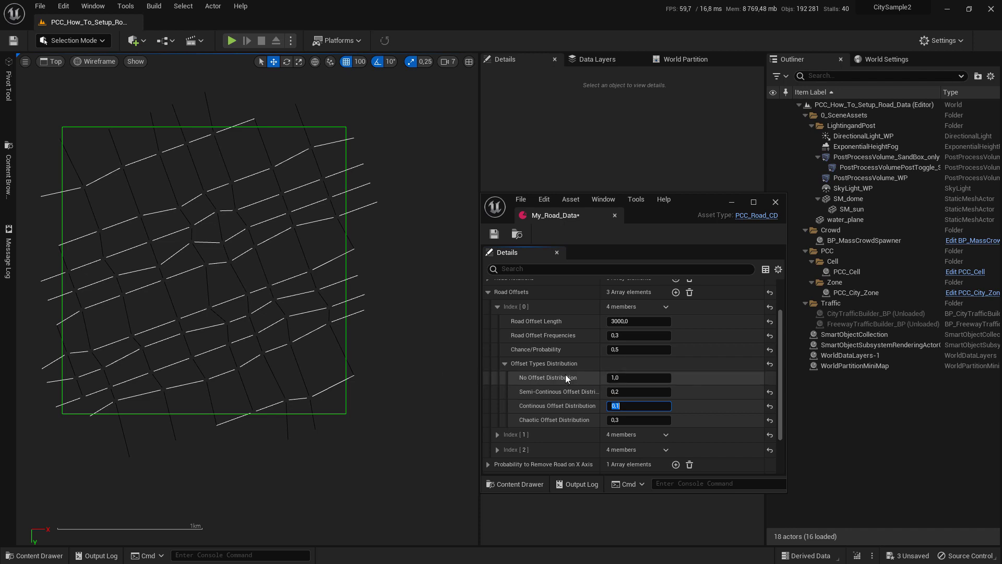
# Collapse the first Road Offsets element, look over the second element's settings and close the Road Offsets array.
pyautogui.click(501, 314)
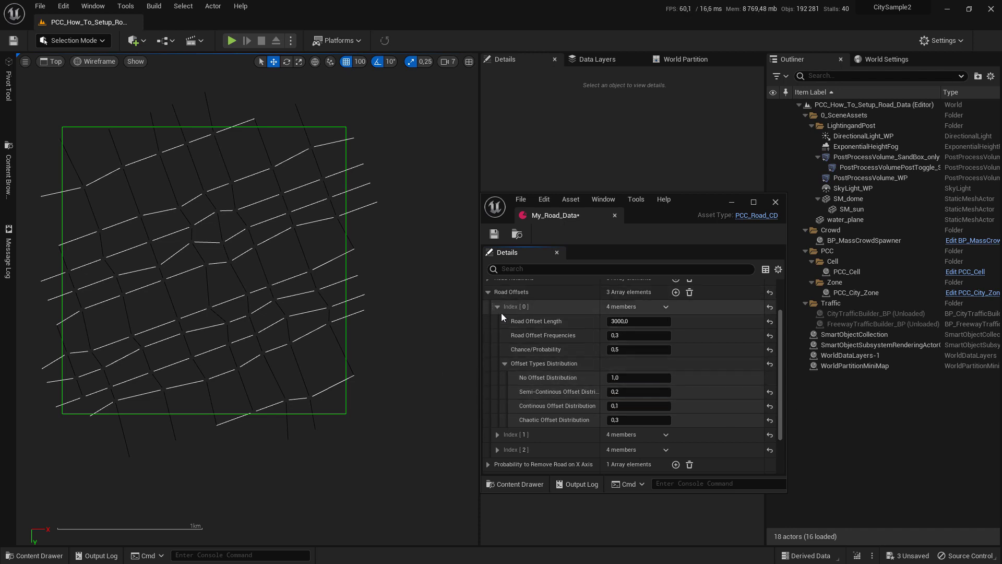
pyautogui.click(498, 308)
pyautogui.click(498, 372)
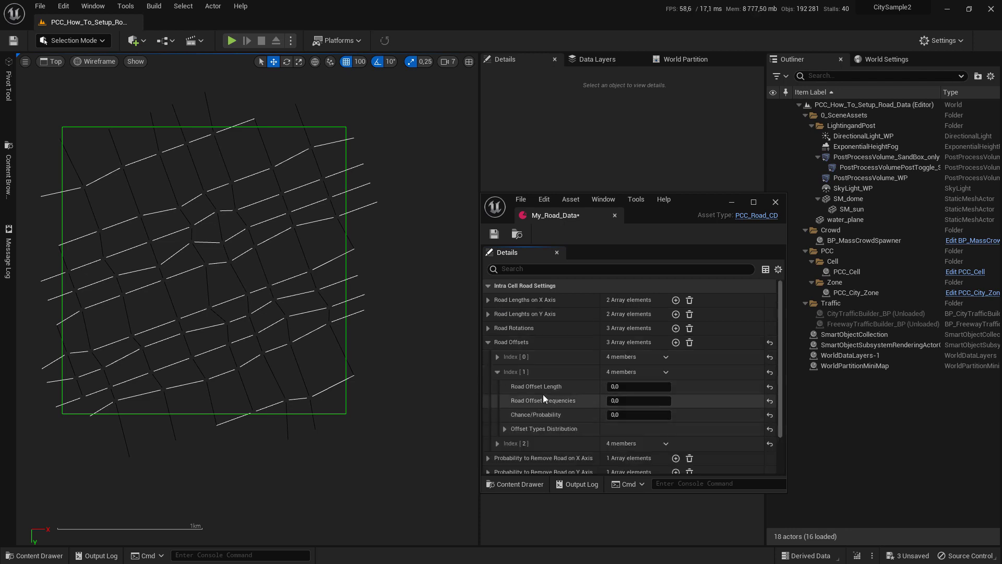
pyautogui.scroll(-1, 513, 386)
pyautogui.click(489, 312)
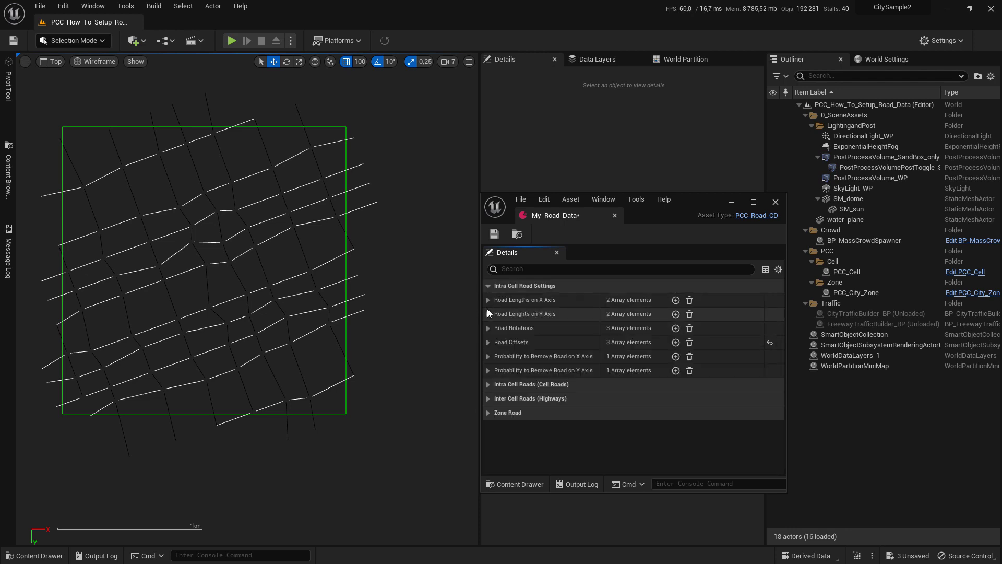
# Add two elements to Probability to Remove Road on X Axis and set Index 1 to 0,2 and Index 2 to 0,15.
pyautogui.click(487, 356)
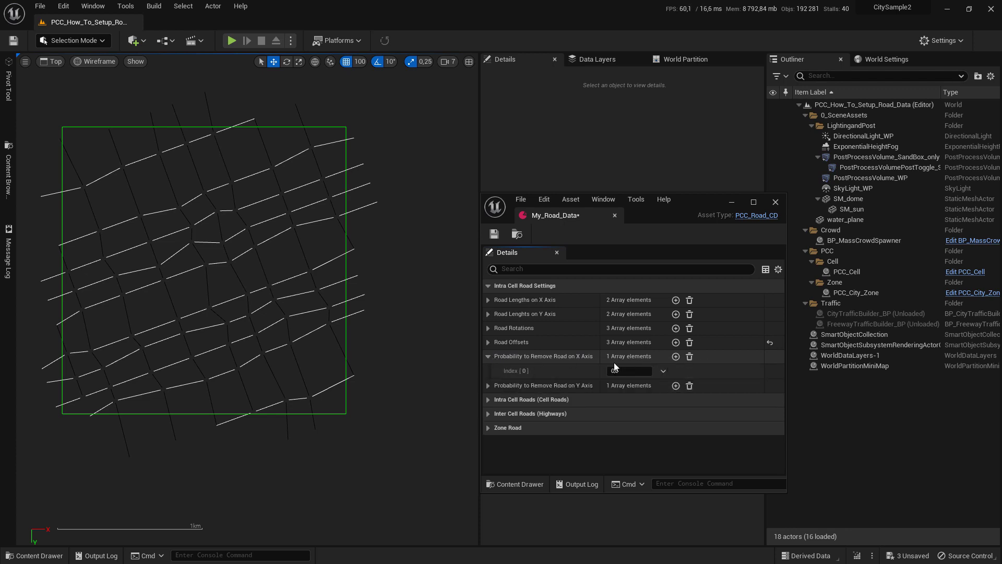
pyautogui.click(487, 385)
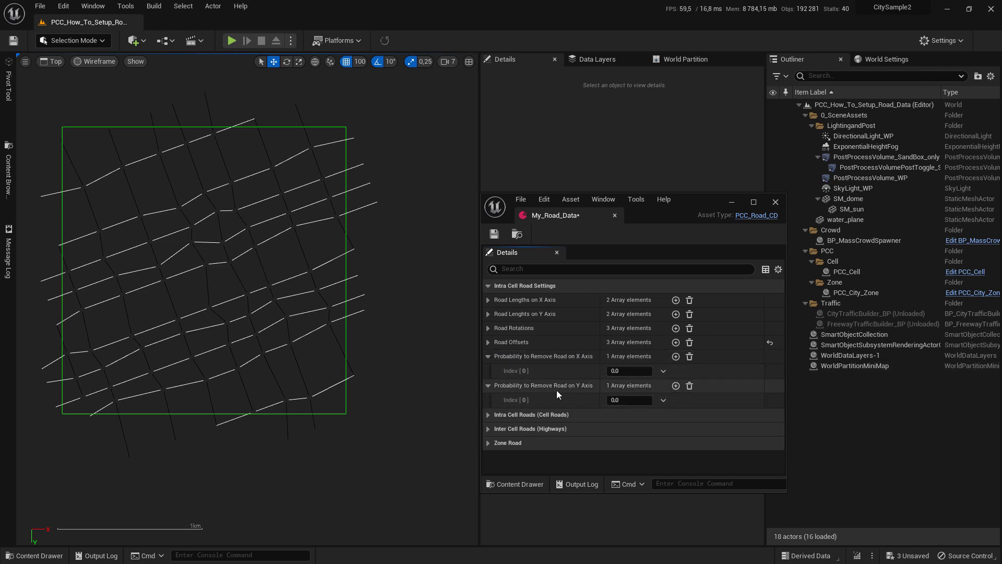
pyautogui.click(675, 356)
pyautogui.click(675, 355)
pyautogui.click(636, 386)
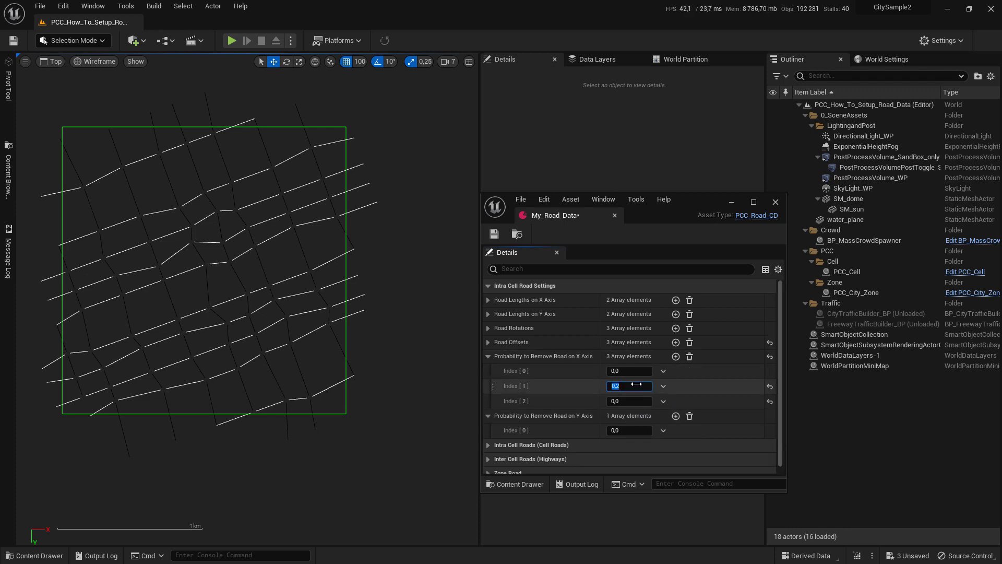
pyautogui.click(627, 401)
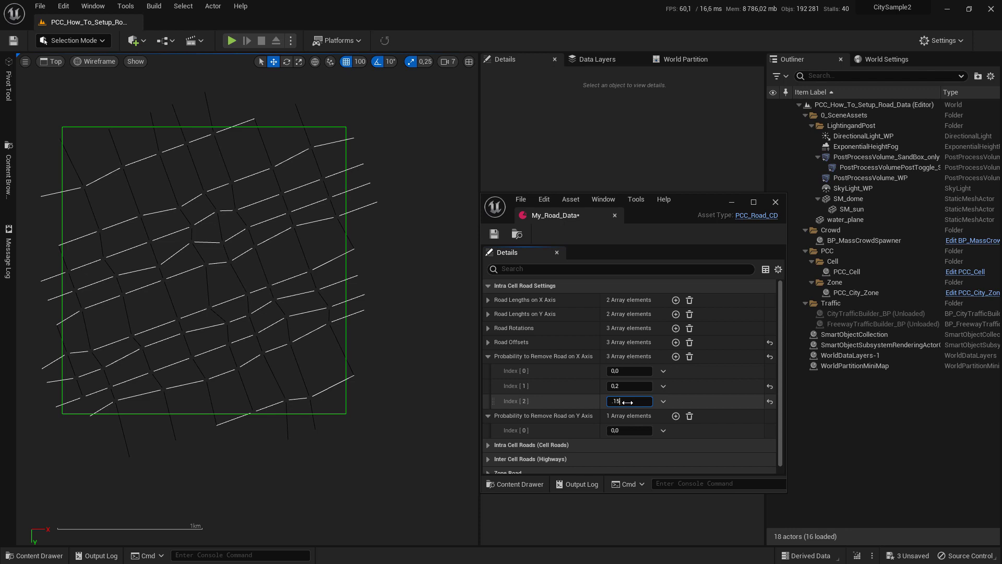
pyautogui.write('.15')
pyautogui.press('Return')
# Move the My_Road_Data window off the level details and select PCC_Cell with its whole road grid in view.
pyautogui.moveTo(688, 198); pyautogui.dragTo(267, 441)
pyautogui.click(324, 264)
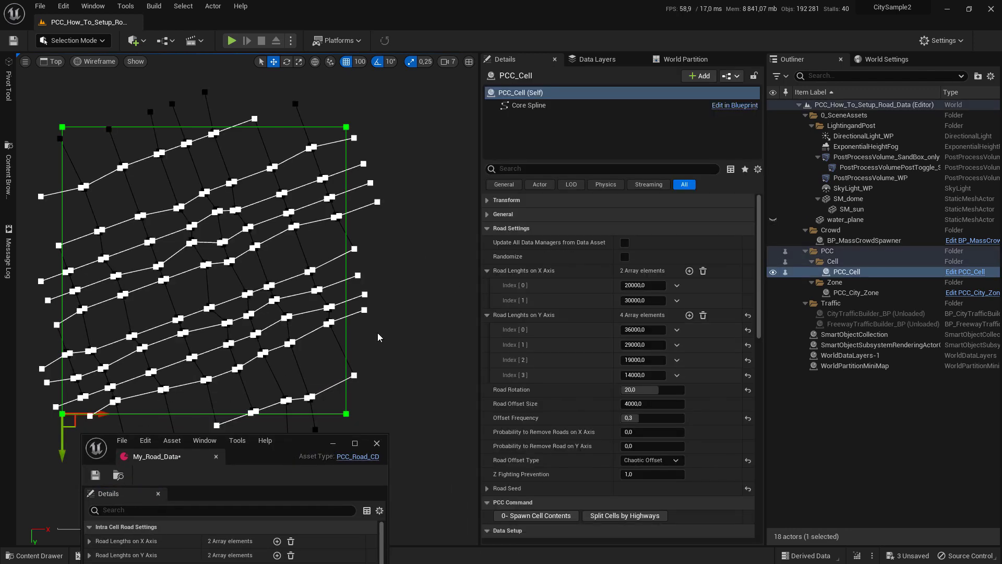
pyautogui.moveTo(378, 333); pyautogui.dragTo(381, 247, button='right')
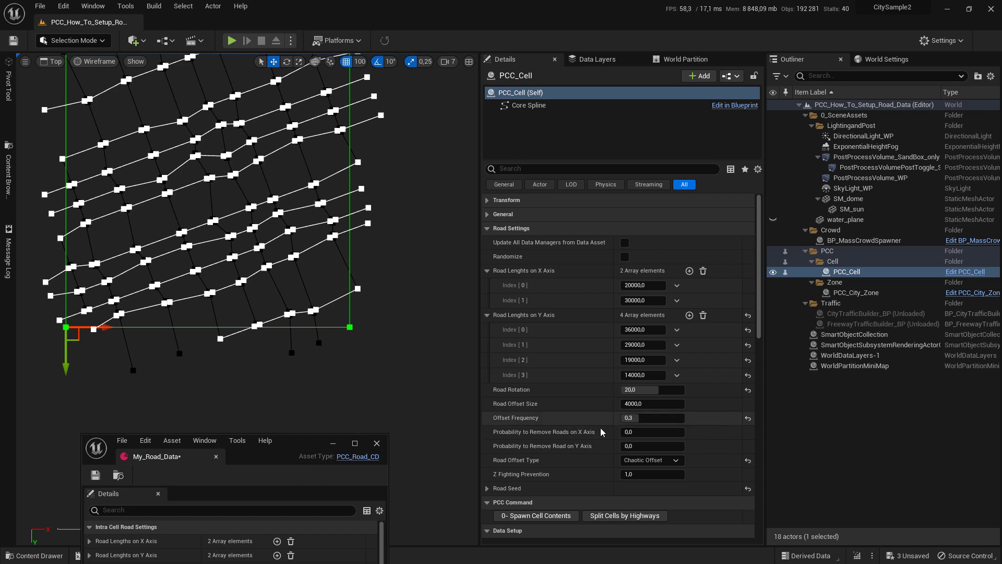
pyautogui.moveTo(403, 401); pyautogui.dragTo(411, 462, button='right')
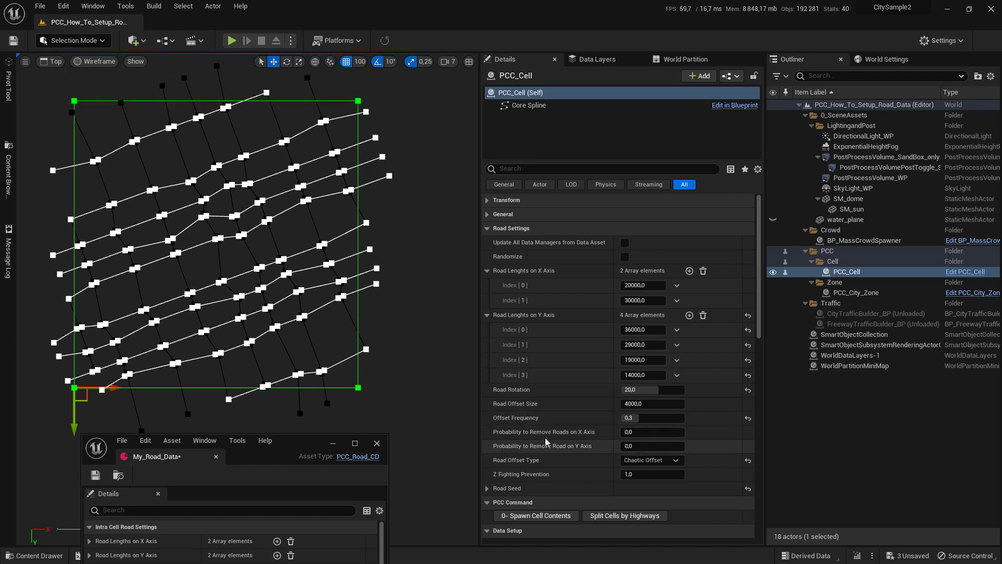
# Try PCC_Cell's Probability to Remove Roads on X Axis at 0,2, view the roads with the cell deselected, and reset the value to 0.
pyautogui.click(658, 433)
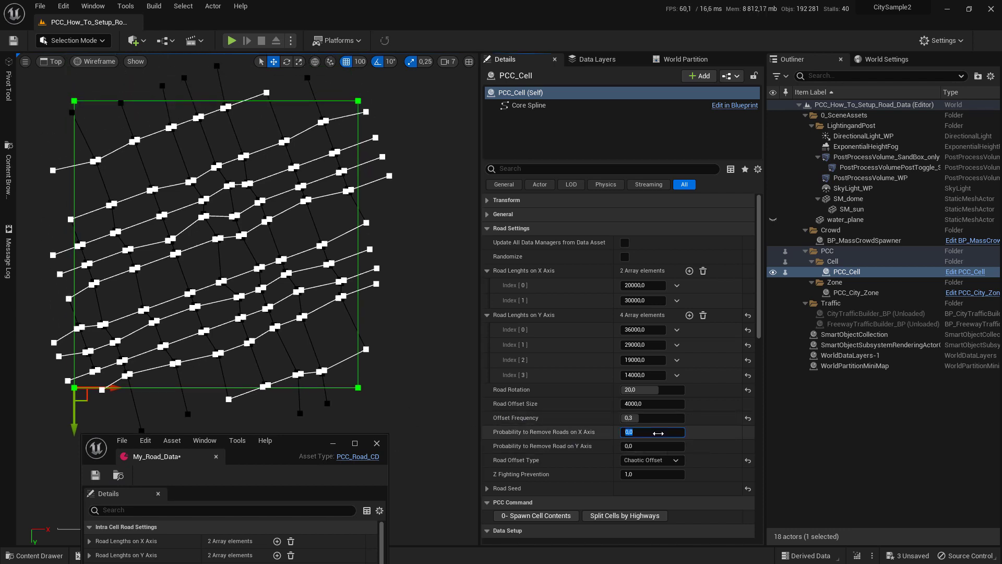
pyautogui.click(405, 205)
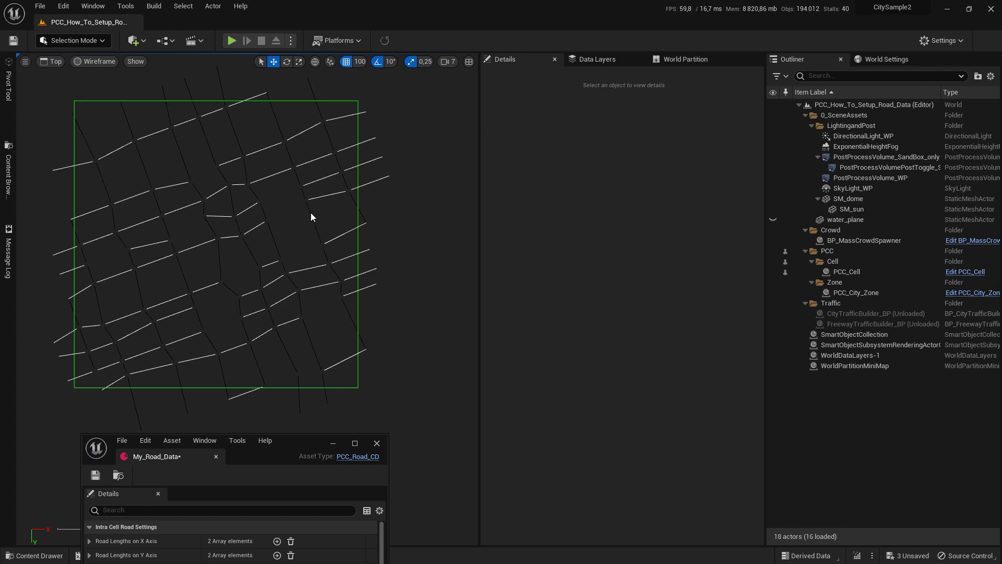
pyautogui.click(197, 192)
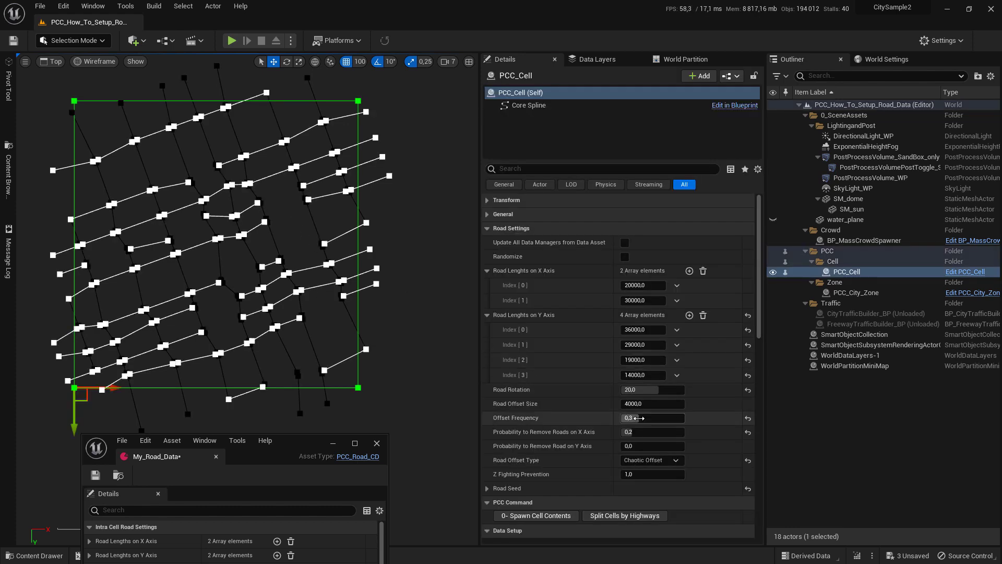
pyautogui.click(639, 434)
pyautogui.write('0')
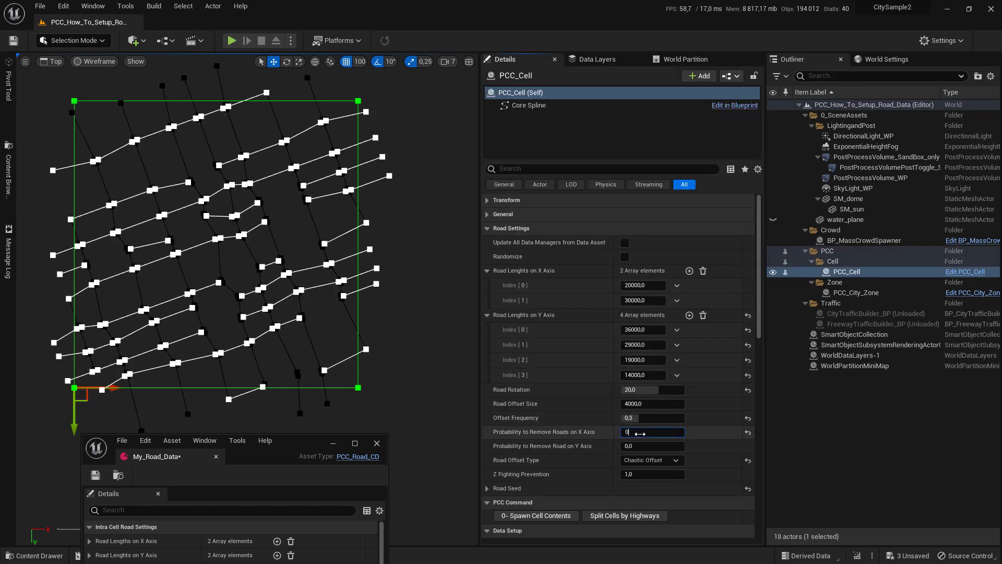
pyautogui.press('Return')
# Set PCC_Cell's Probability to Remove Road on Y Axis to 0,1 and deselect the cell to view its roads.
pyautogui.click(653, 445)
pyautogui.write('.1')
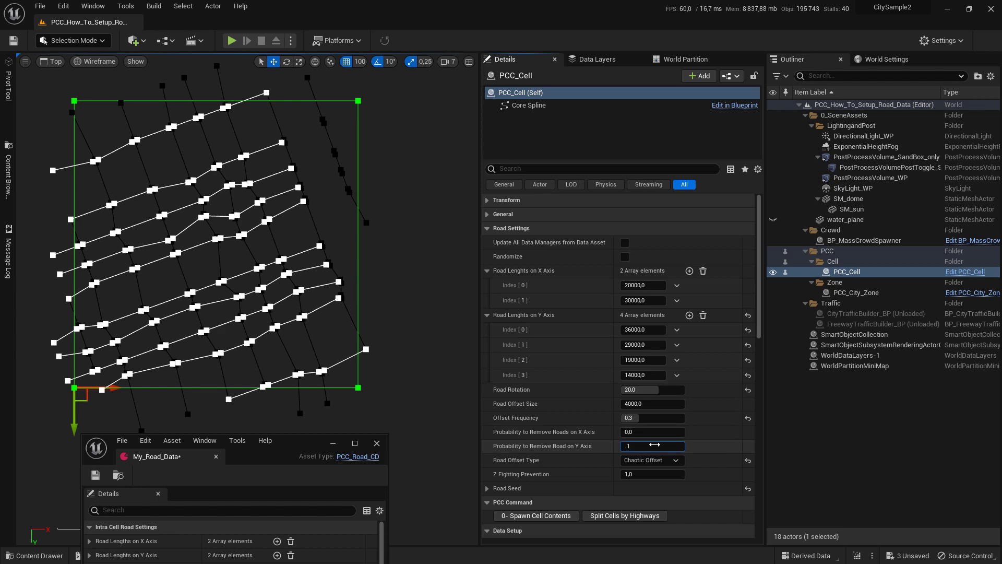
pyautogui.press('Return')
pyautogui.click(350, 238)
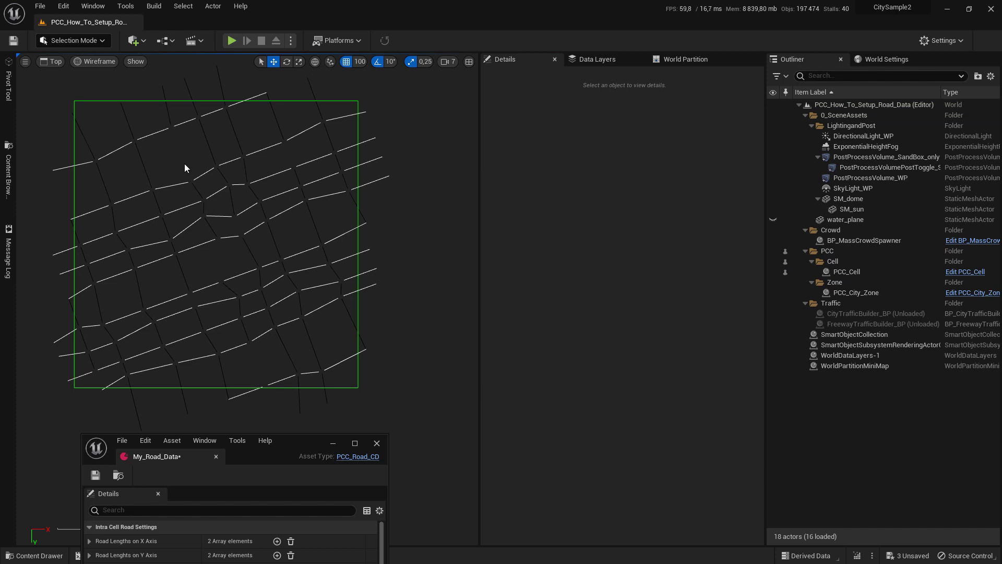
# Bring the My_Road_Data window back beside the roads, enlarge it, and review the Intra Cell Roads and Inter Cell Roads (Highways) settings.
pyautogui.moveTo(298, 446); pyautogui.dragTo(678, 183)
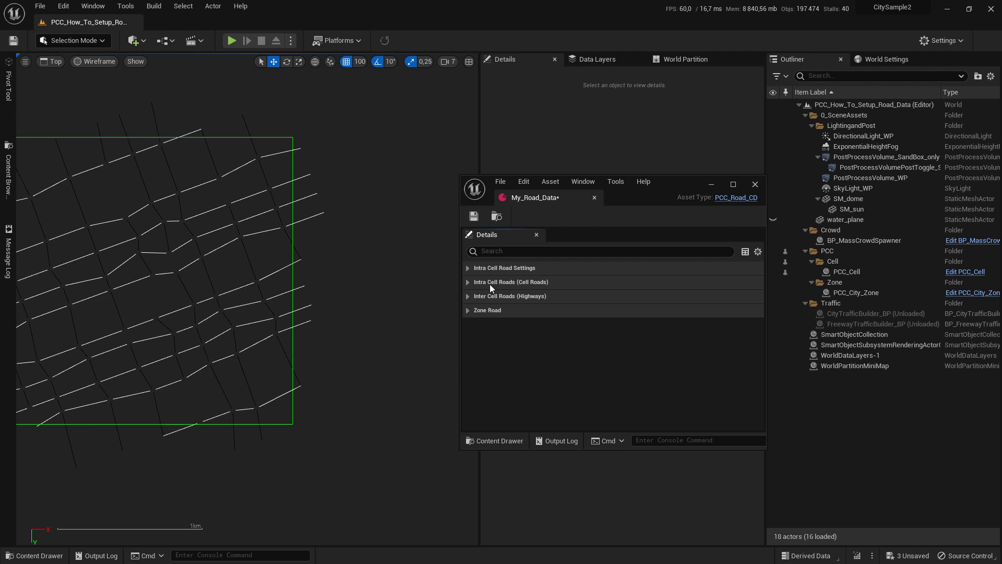
pyautogui.click(524, 284)
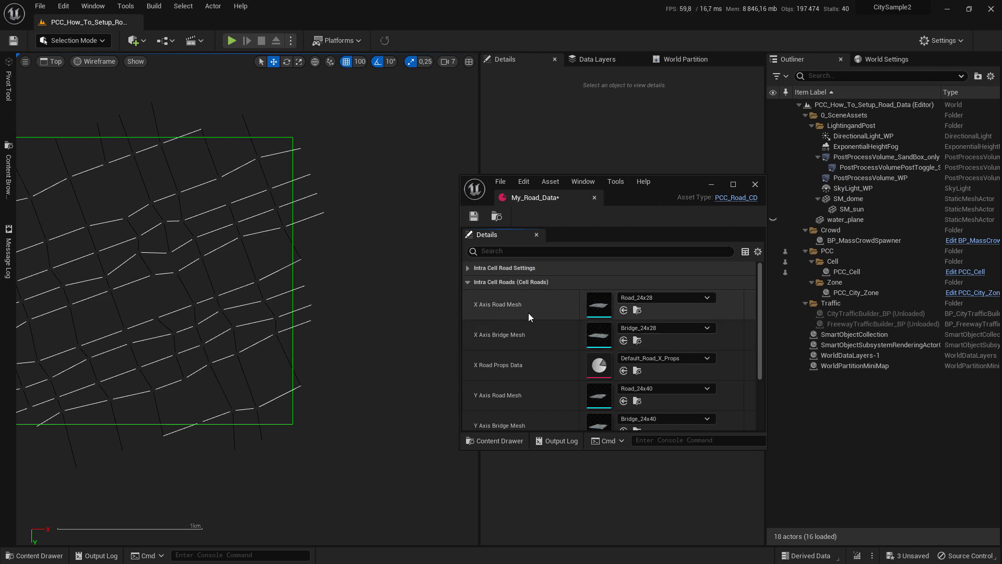
pyautogui.press('super+shift+Up')
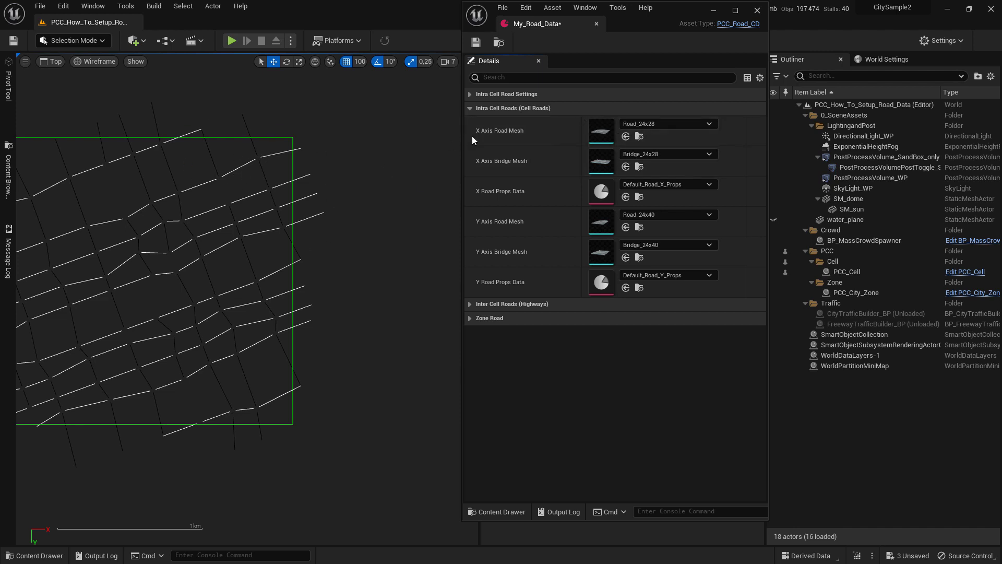
pyautogui.click(548, 93)
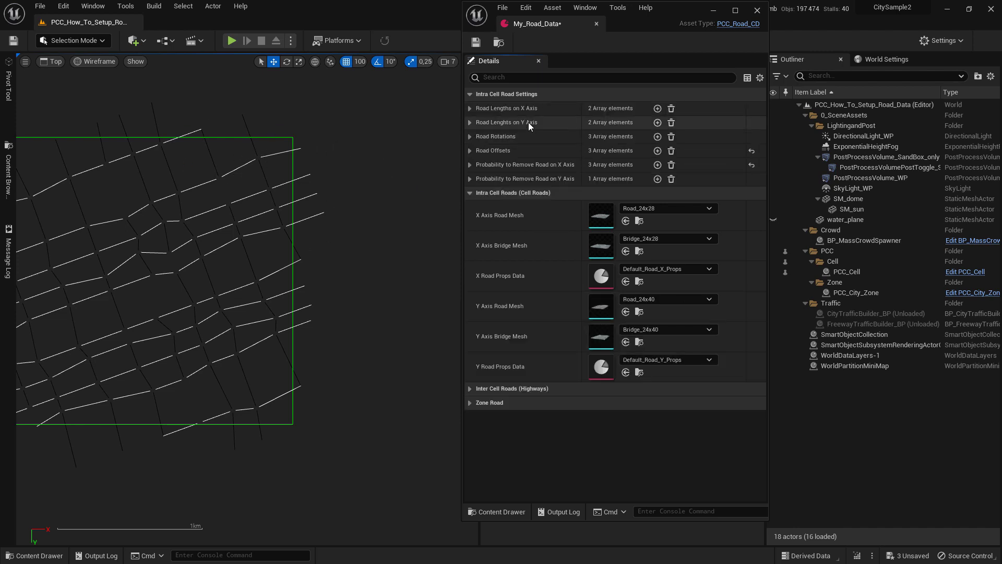
pyautogui.click(560, 95)
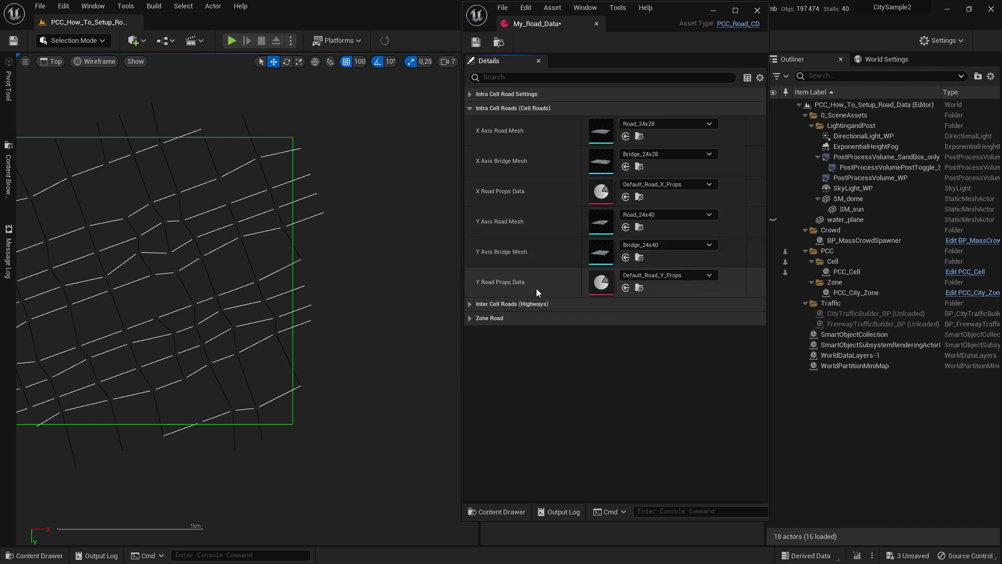
pyautogui.click(511, 110)
pyautogui.click(511, 121)
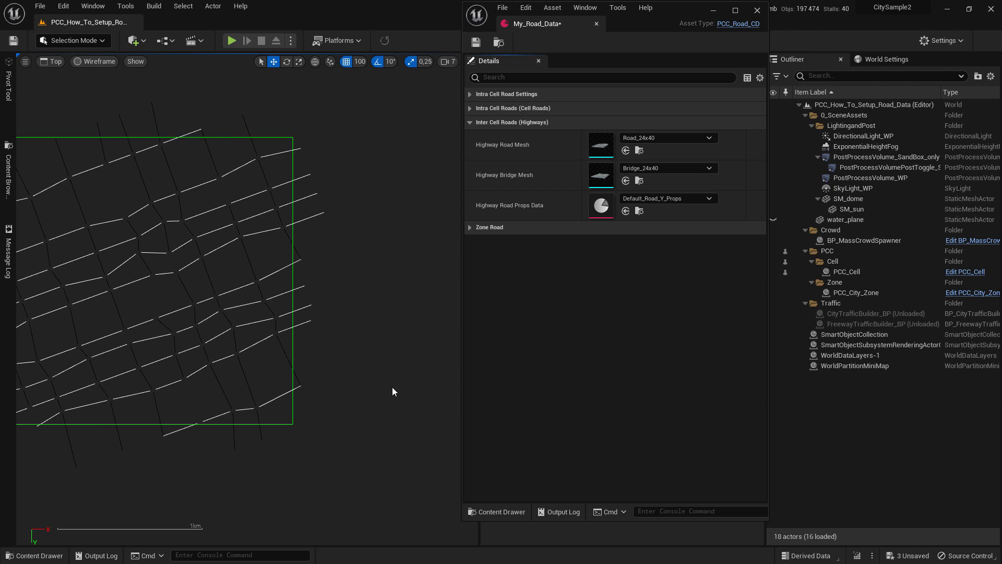
# Select PCC_City_Zone, move the My_Road_Data window clear of its details, and spawn the zone's cells.
pyautogui.scroll(-9, 349, 377)
pyautogui.moveTo(172, 365); pyautogui.dragTo(326, 286, button='right')
pyautogui.click(162, 229)
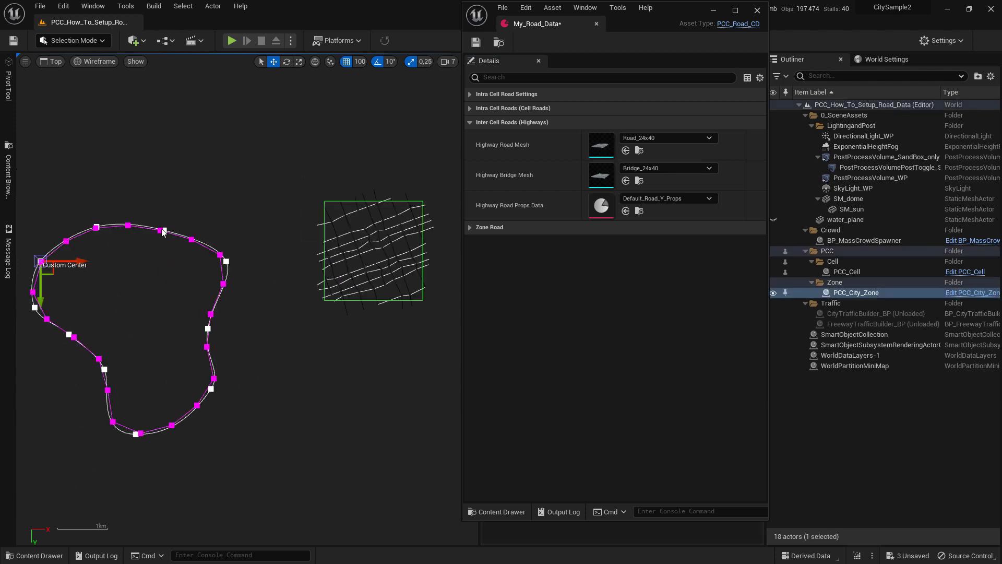
pyautogui.moveTo(659, 15); pyautogui.dragTo(941, 254)
pyautogui.moveTo(197, 306); pyautogui.dragTo(253, 203, button='right')
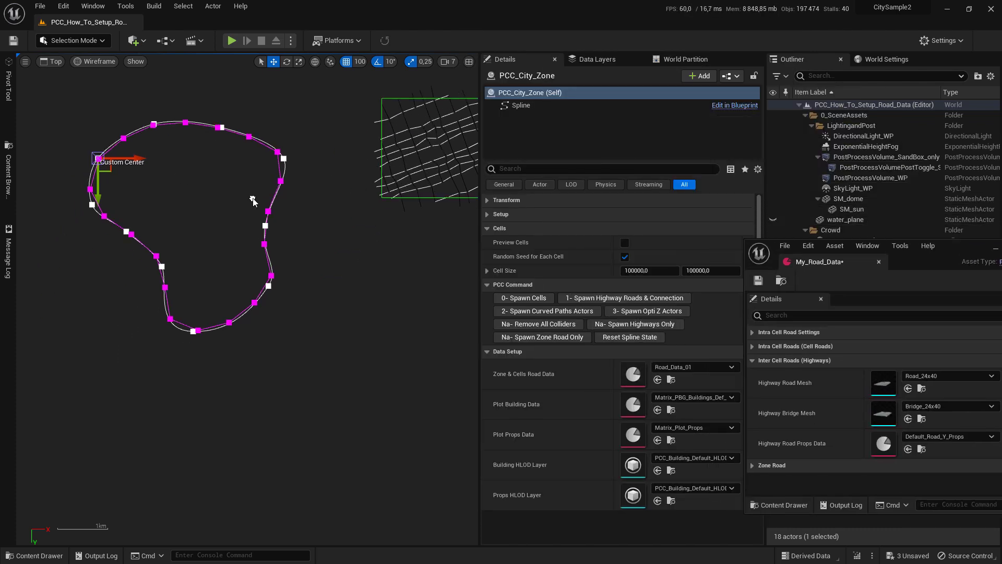
pyautogui.click(516, 301)
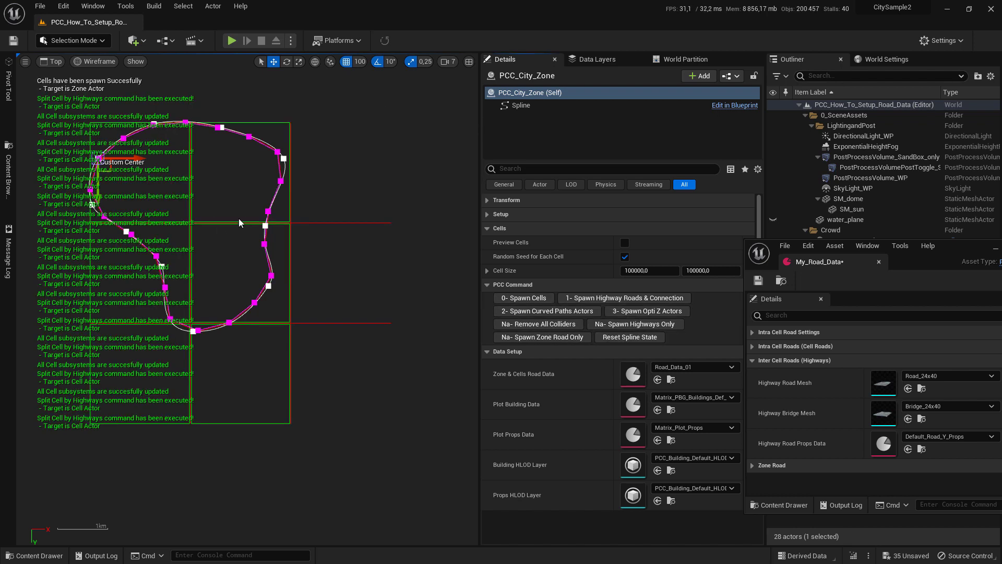
# Select a horizontal highway PCC_Road_Spline between the spawned cells and examine the highways surrounding the cells up close and as a whole.
pyautogui.scroll(3, 239, 218)
pyautogui.click(300, 217)
pyautogui.moveTo(212, 236); pyautogui.dragTo(269, 282, button='right')
pyautogui.scroll(-3, 330, 248)
pyautogui.scroll(-1, 270, 282)
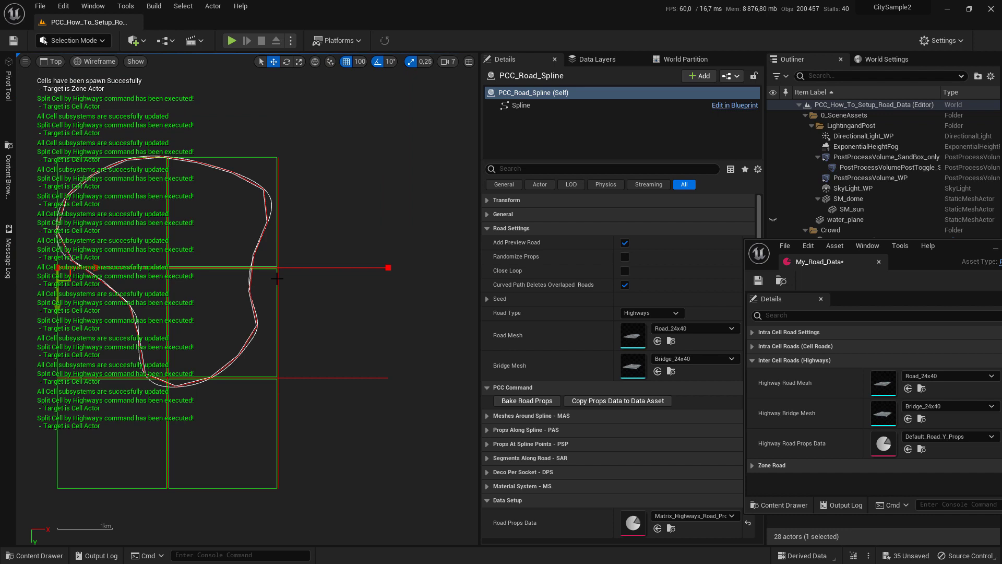
pyautogui.scroll(3, 246, 265)
pyautogui.moveTo(321, 270); pyautogui.dragTo(364, 237, button='right')
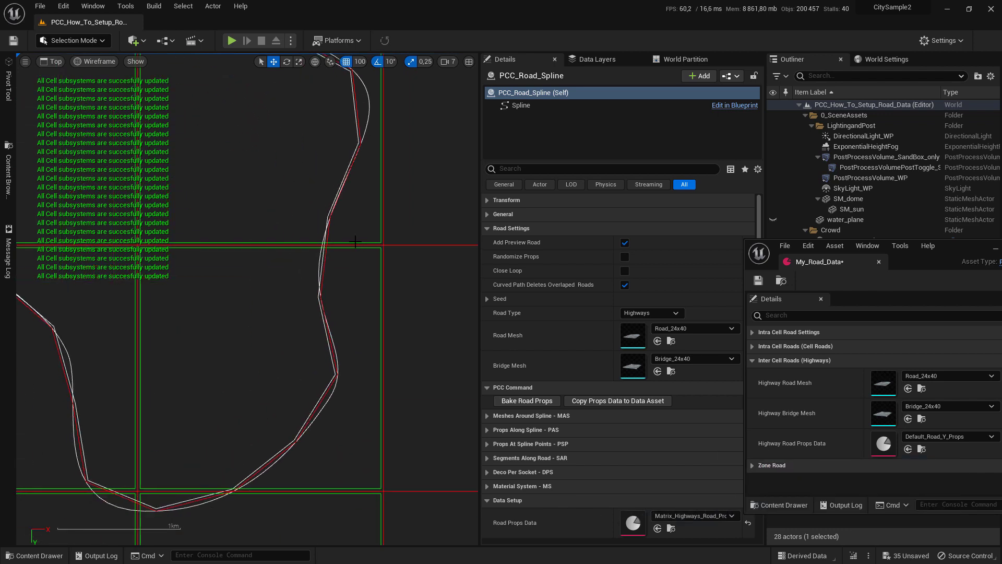
pyautogui.scroll(-2, 364, 238)
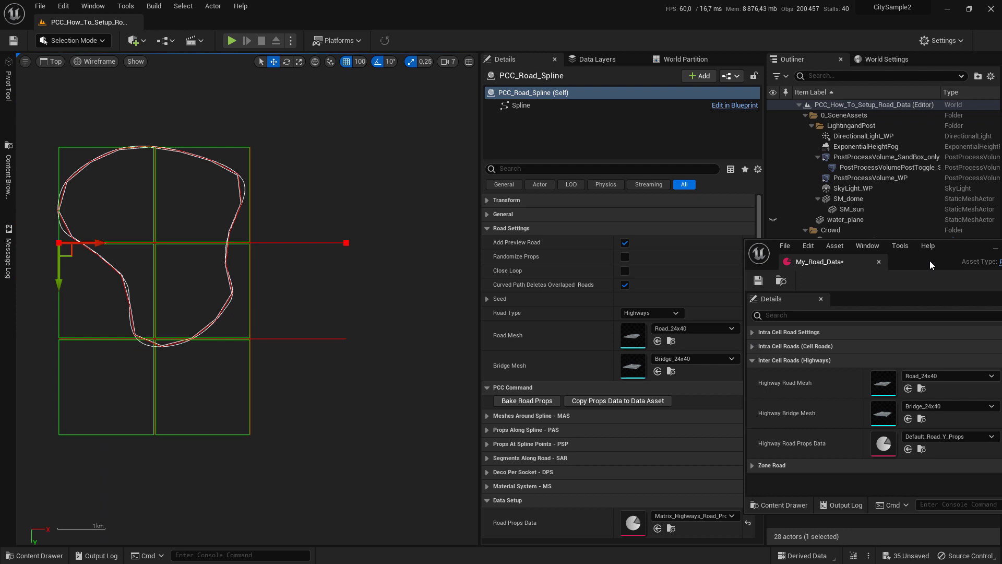
# Move the My_Road_Data window fully into view and make it taller to review the highway road, bridge and props settings.
pyautogui.moveTo(969, 260); pyautogui.dragTo(838, 227)
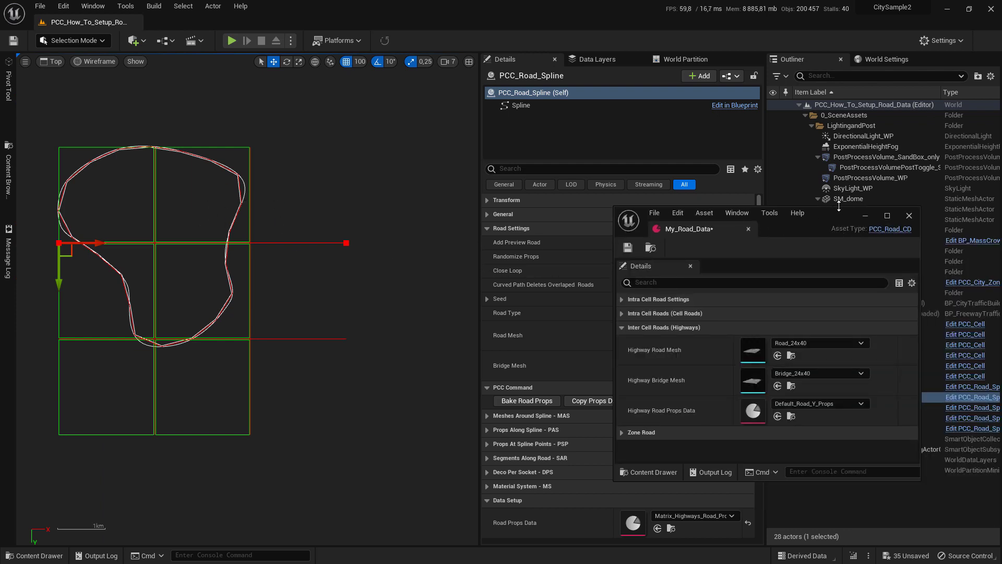
pyautogui.moveTo(724, 210); pyautogui.dragTo(724, 132)
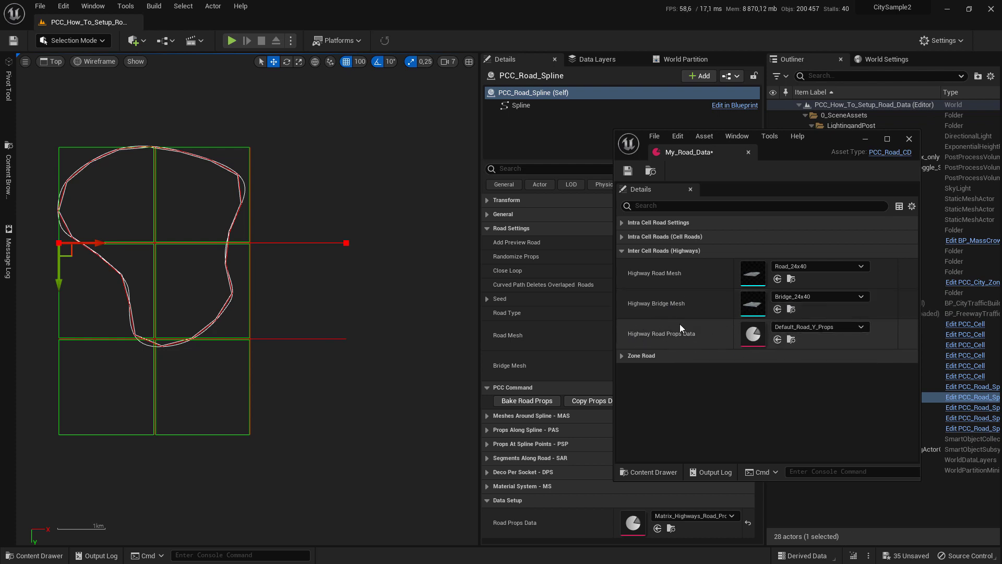
# Set the Zone Road Props Data in the Zone Road settings to Matrix_Zone_Road_Props.
pyautogui.click(652, 251)
pyautogui.click(638, 264)
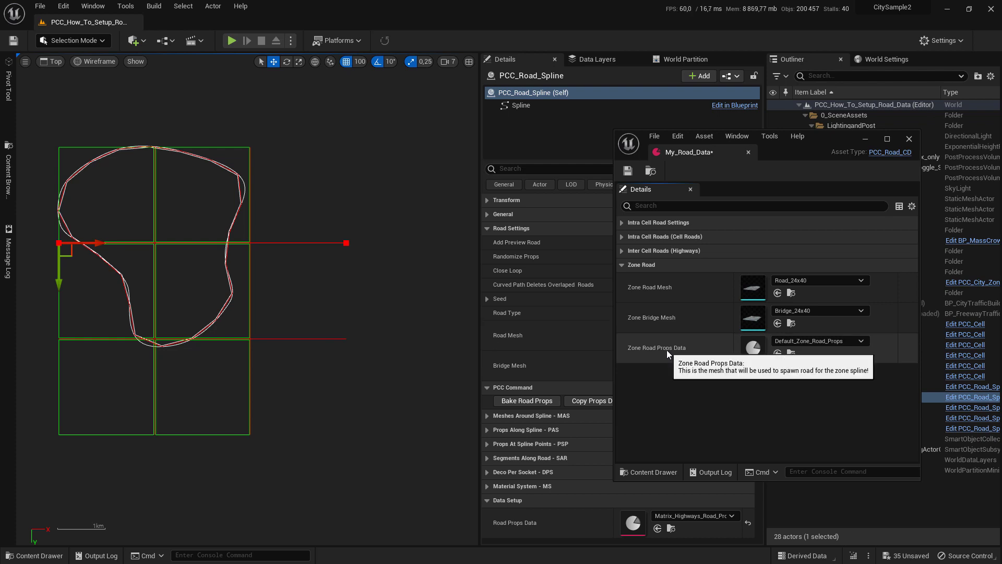
pyautogui.click(825, 345)
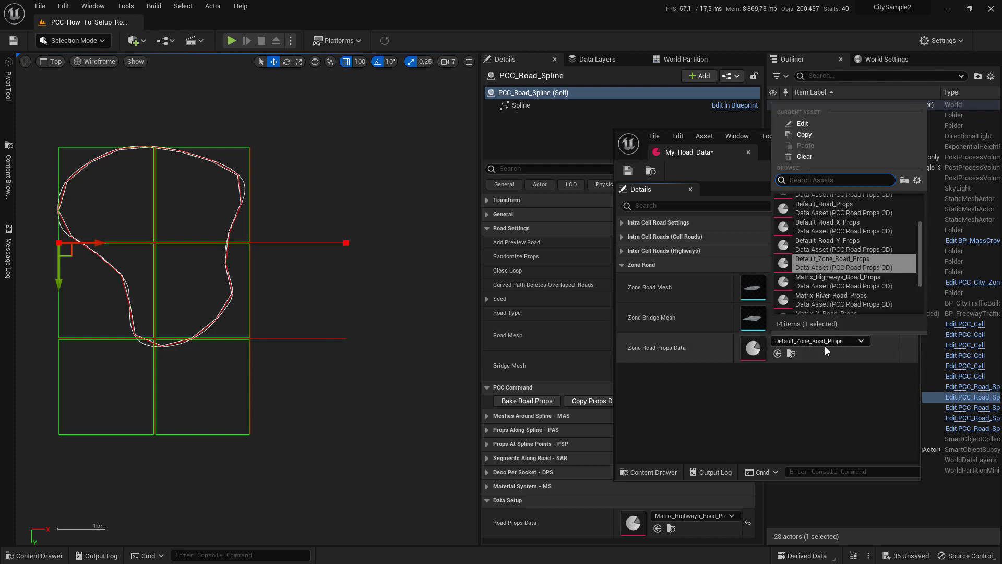
pyautogui.write('zone')
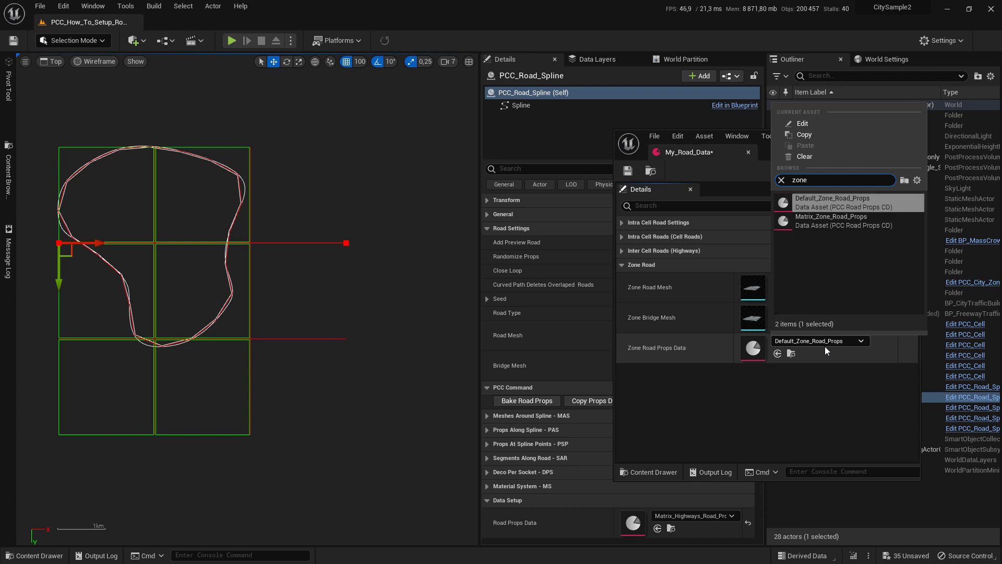
pyautogui.click(840, 220)
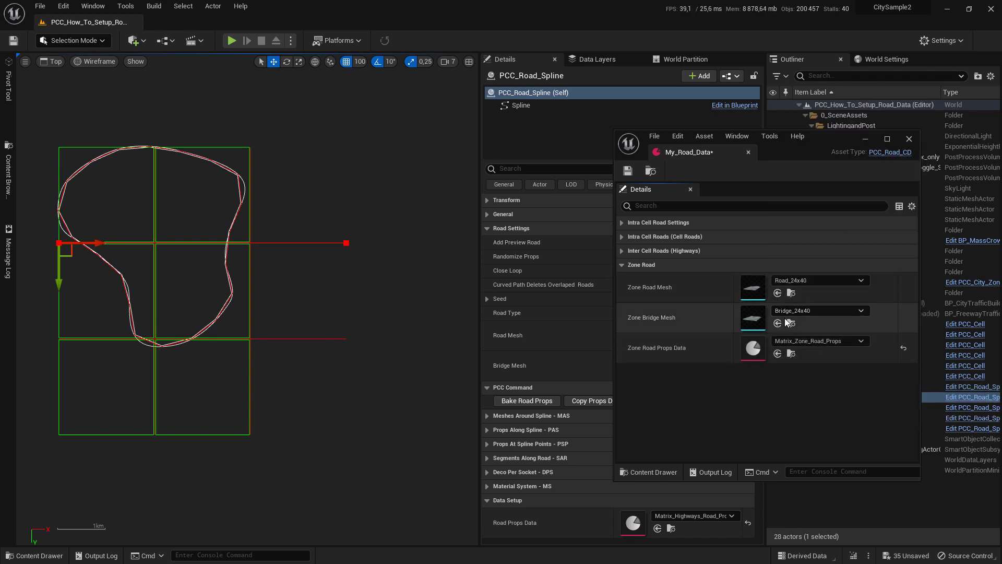
# Set the Highway Road Props Data in the Inter Cell Roads (Highways) settings to Matrix_Highways_Road_Props.
pyautogui.click(674, 251)
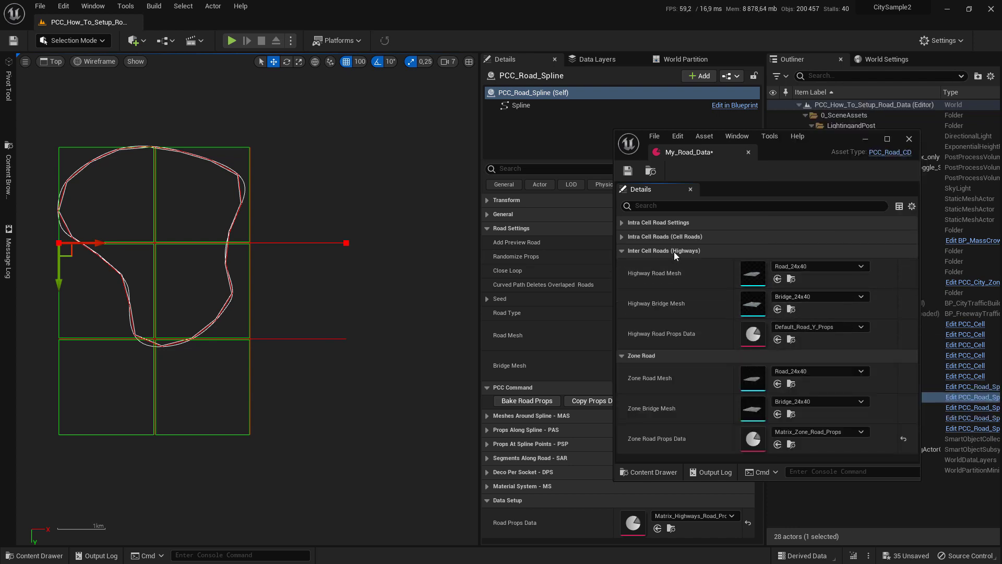
pyautogui.click(803, 324)
pyautogui.write('hig')
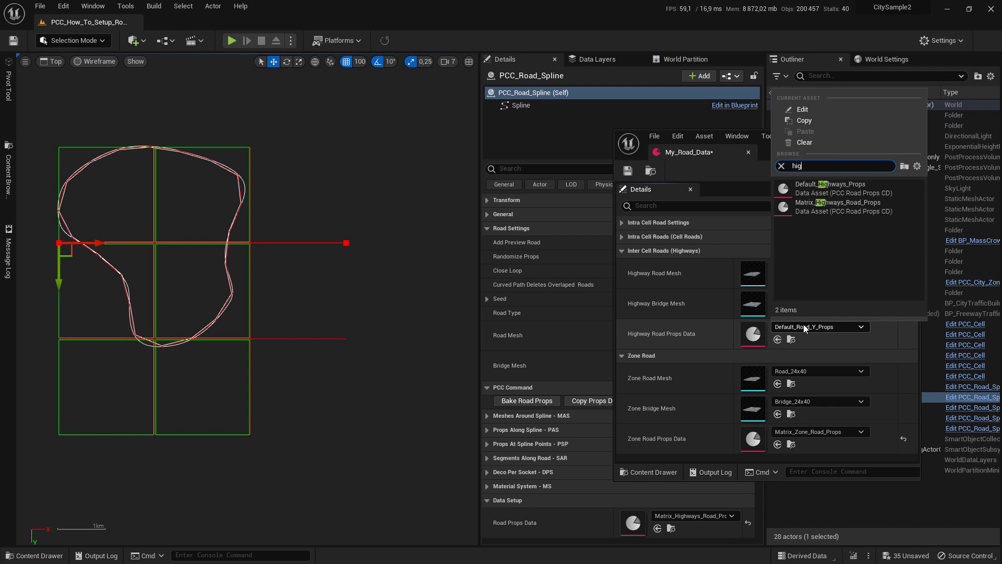
pyautogui.click(850, 206)
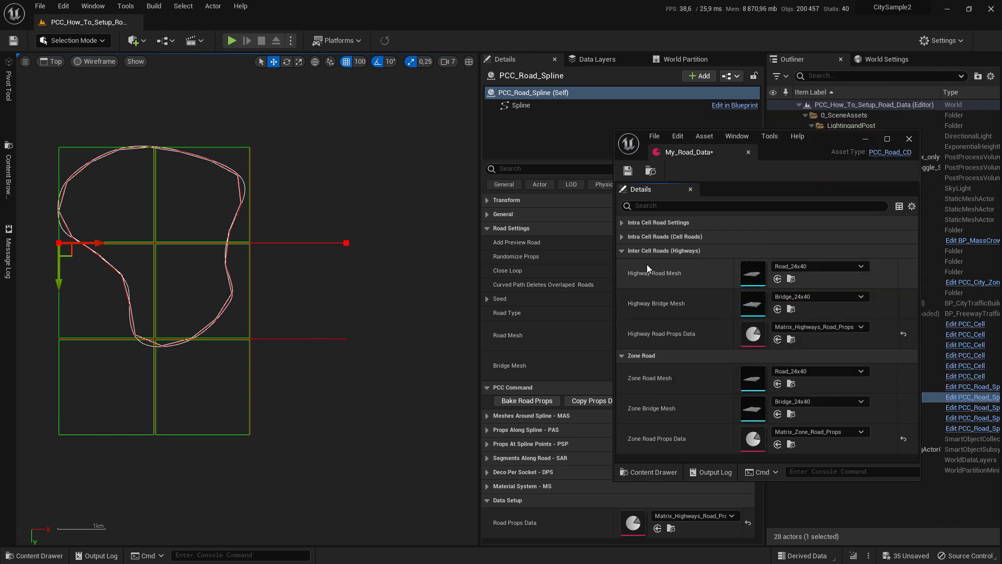
# In the Intra Cell Roads settings, set X Road Props Data to Matrix_X_Road_Props and Y Road Props Data to My_Matrix_Road_Y_Props.
pyautogui.click(675, 237)
pyautogui.click(801, 315)
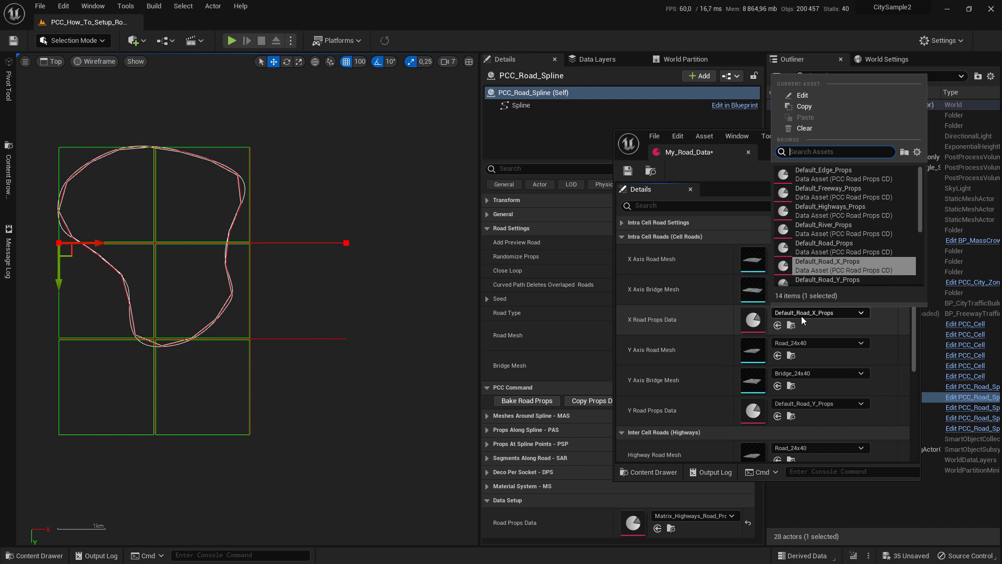
pyautogui.write('x matrix')
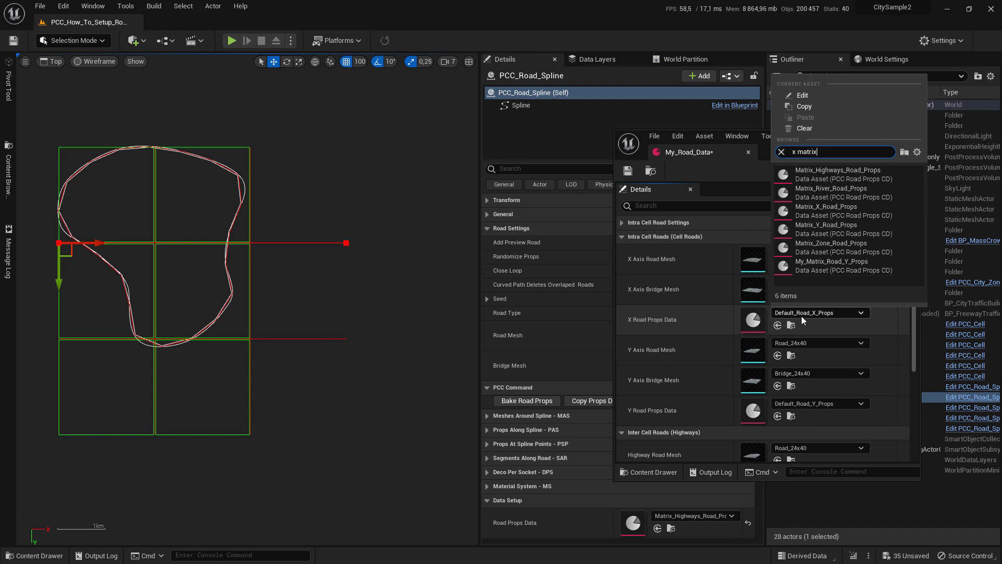
pyautogui.click(850, 214)
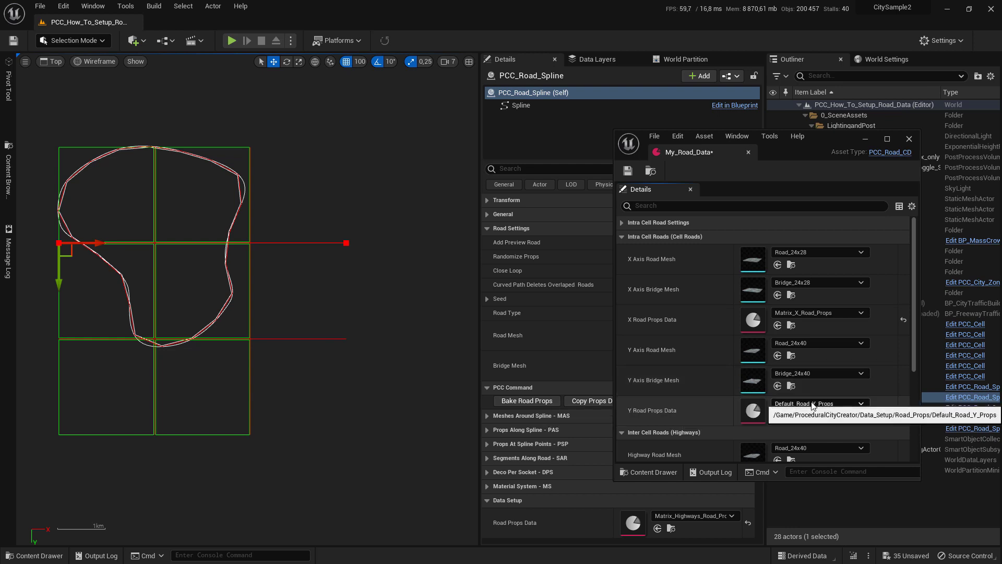
pyautogui.click(811, 400)
pyautogui.write('y matrix')
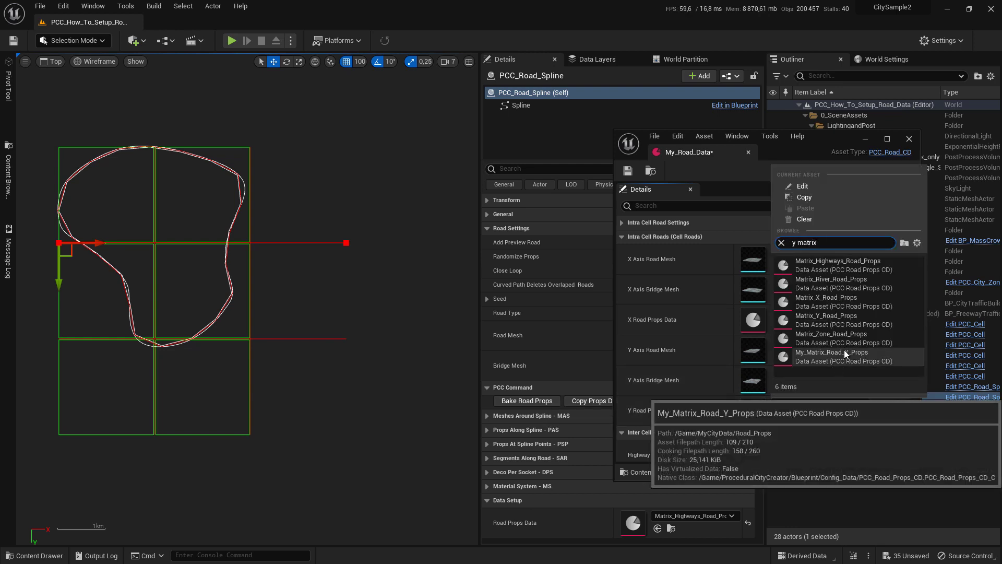
pyautogui.click(844, 353)
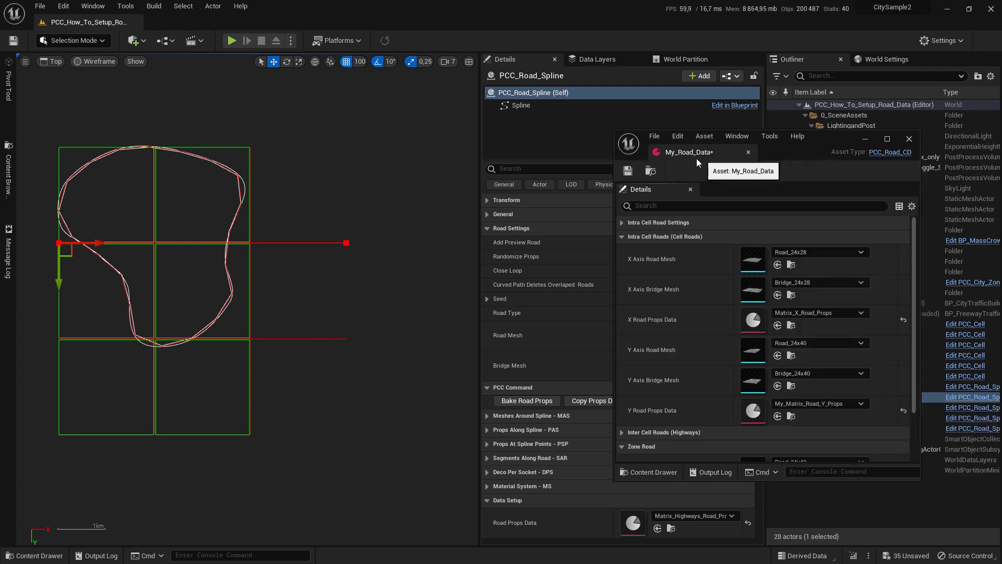
# Move the My_Road_Data window clear of the level details, select PCC_City_Zone, and open the asset choices for its Zone & Cells Road Data.
pyautogui.moveTo(777, 152); pyautogui.dragTo(237, 361)
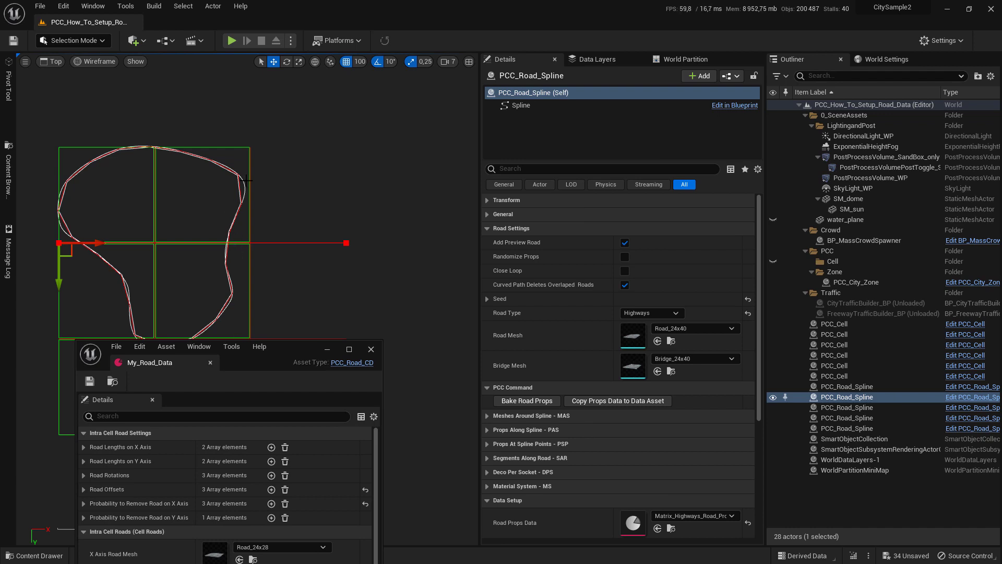
pyautogui.click(240, 180)
pyautogui.scroll(-3, 619, 342)
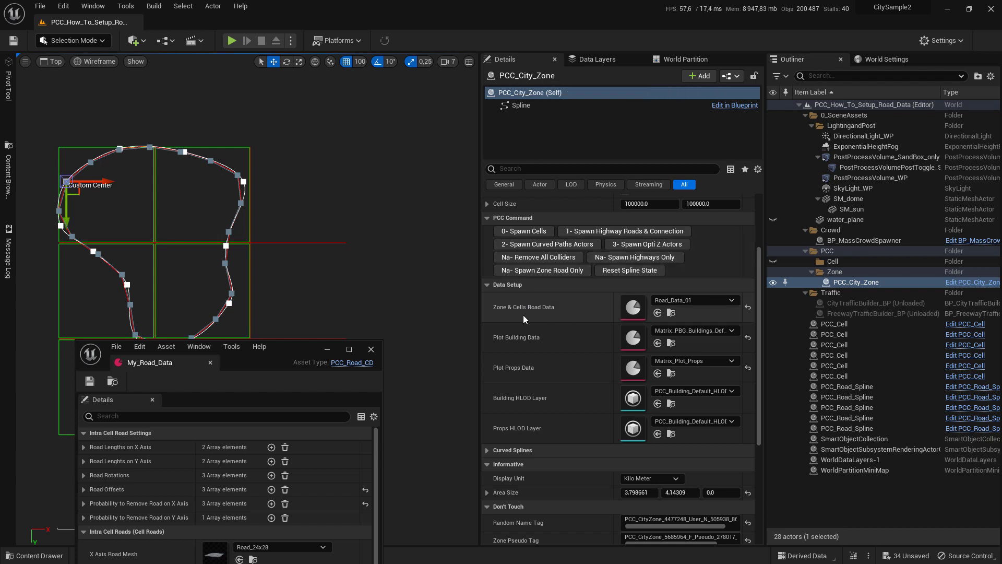
pyautogui.click(694, 300)
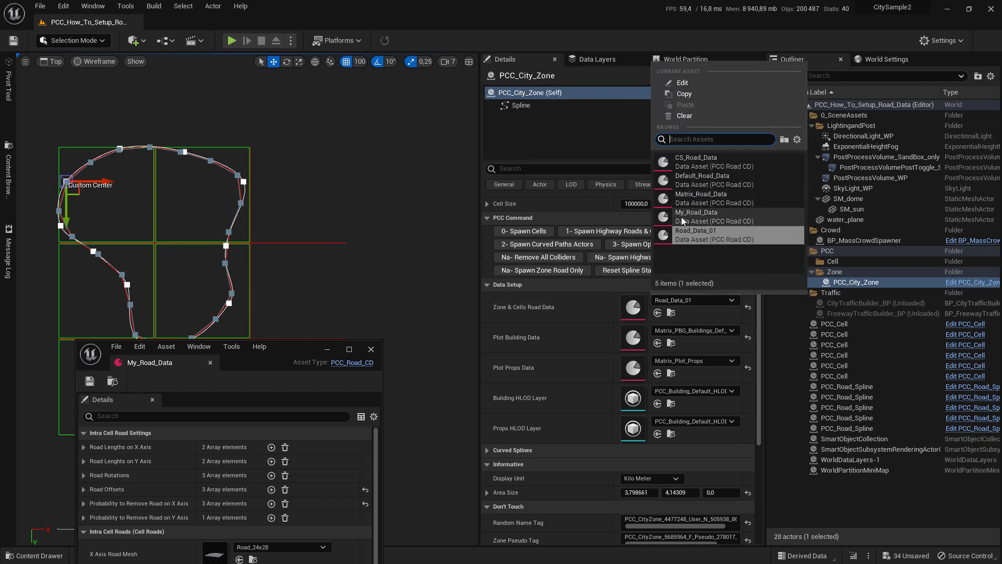